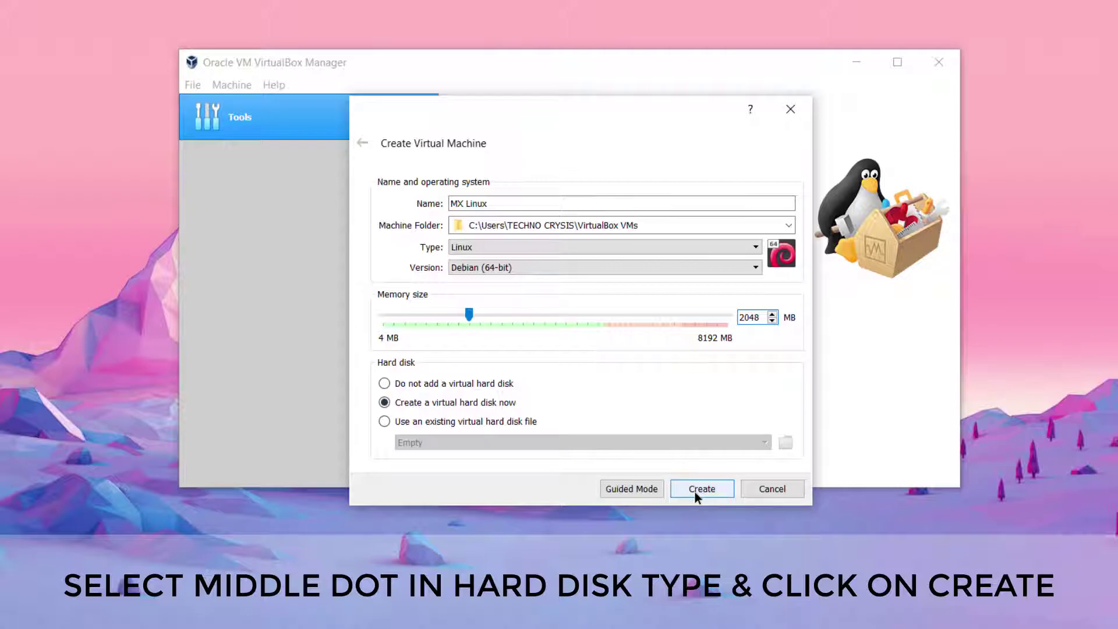
Create a fixed-size 20 GB virtual hard disk (MX Linux_.vdi) for the MX Linux machine
left_click(728, 269)
key("BackSpace")
type("20.00 GB")
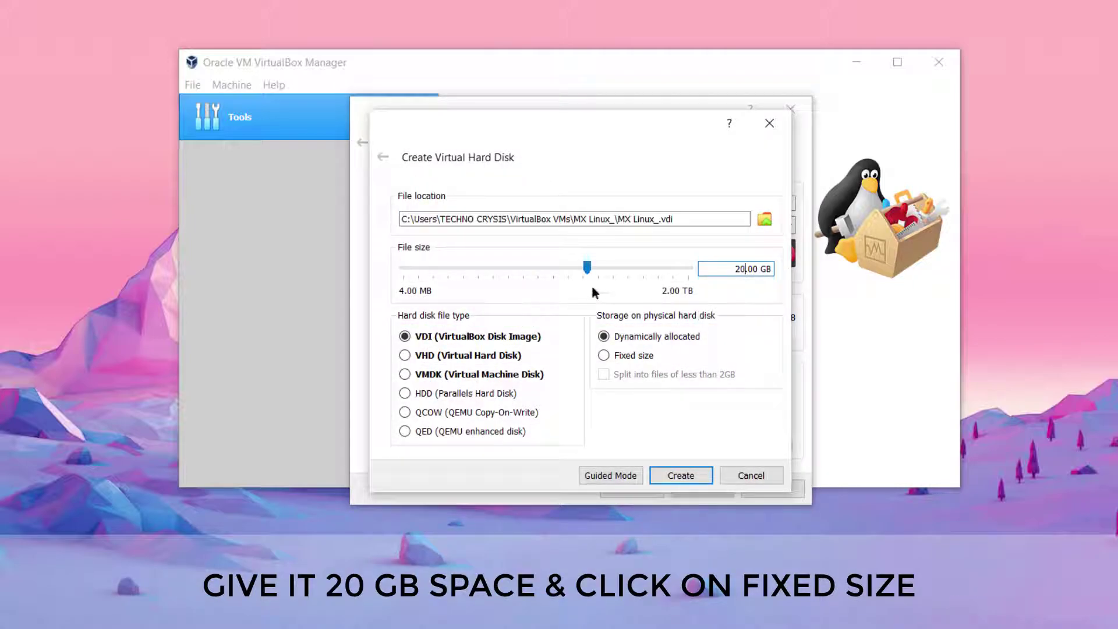
left_click(628, 355)
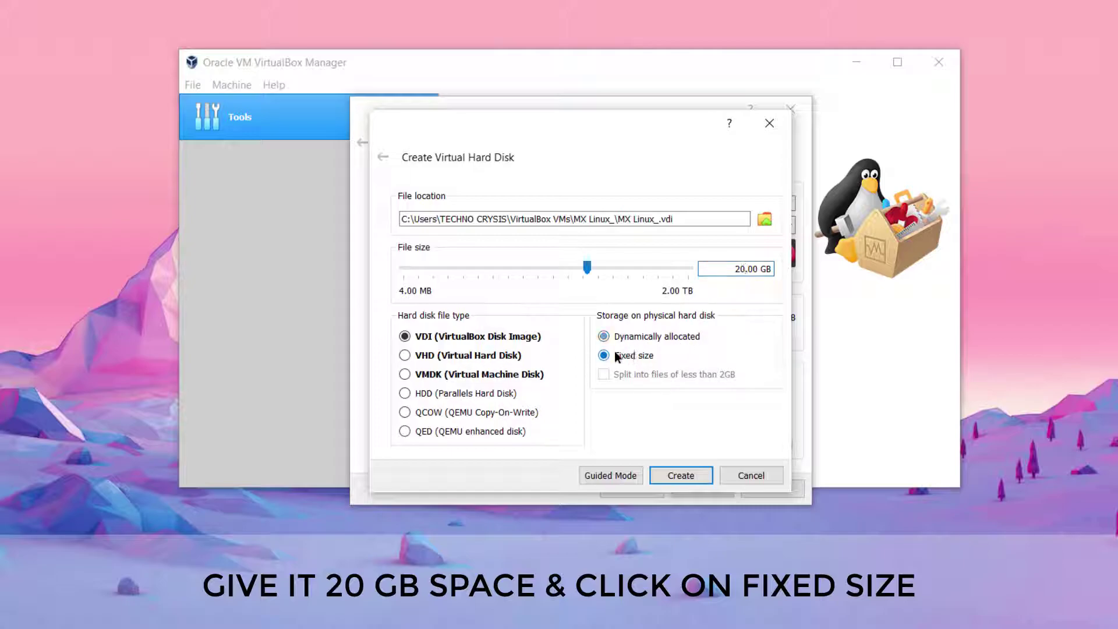
left_click(686, 474)
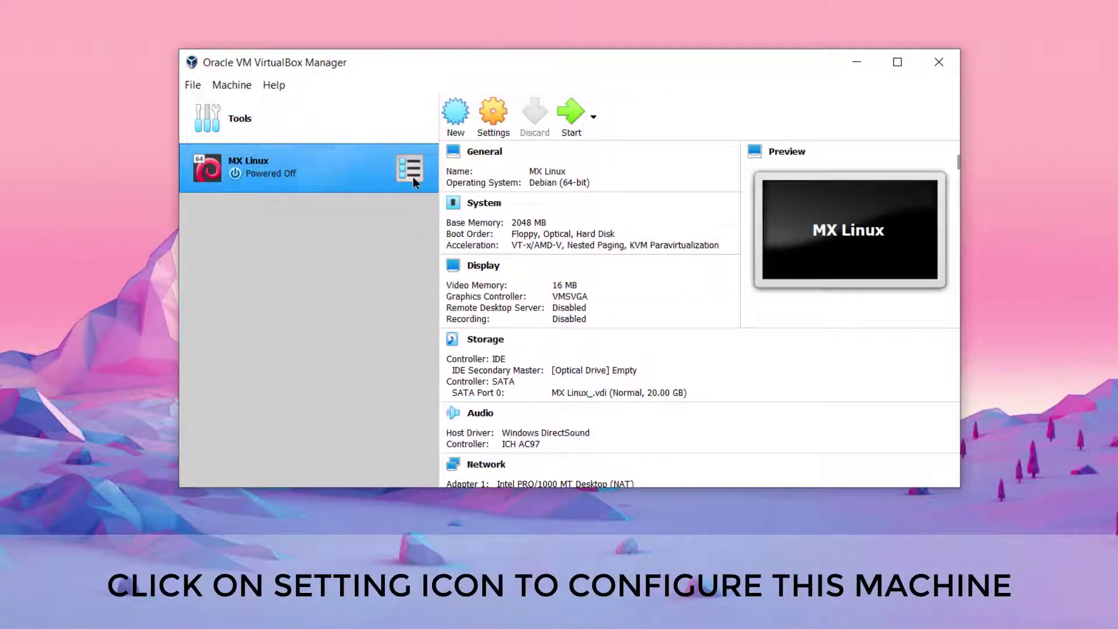
Set the MX Linux machine to 2 processors in System settings, save, and start it
left_click(493, 114)
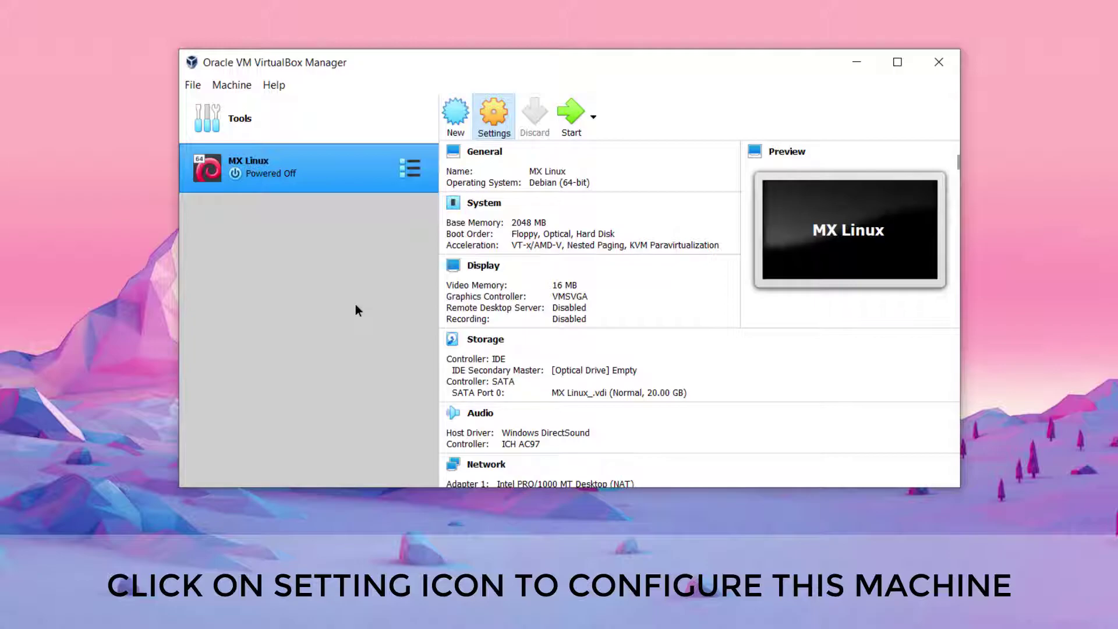
left_click(360, 141)
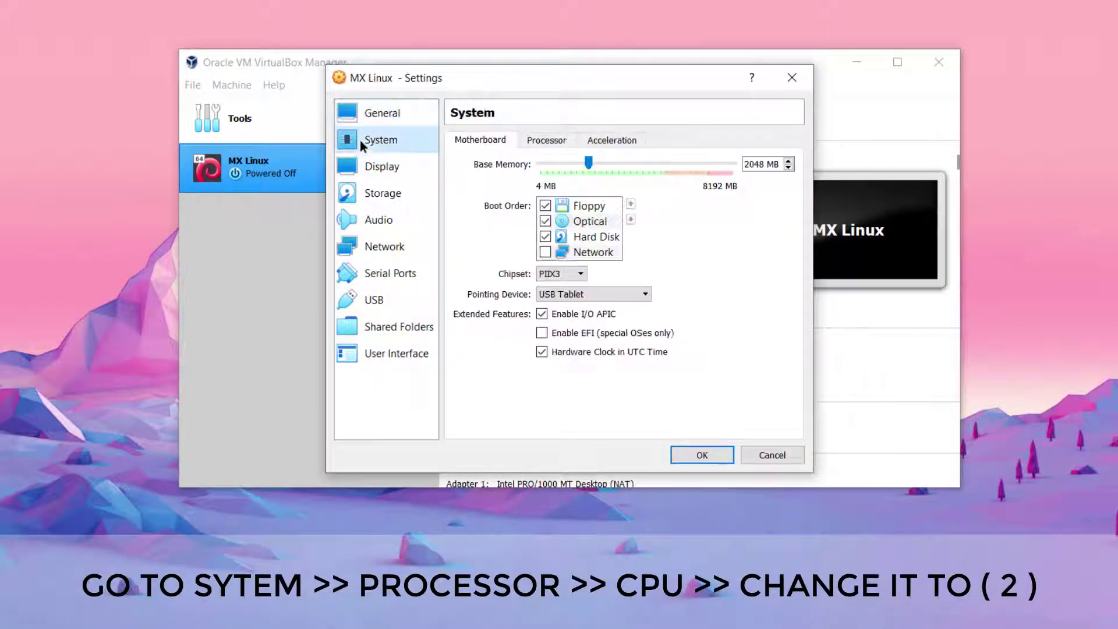
left_click(539, 138)
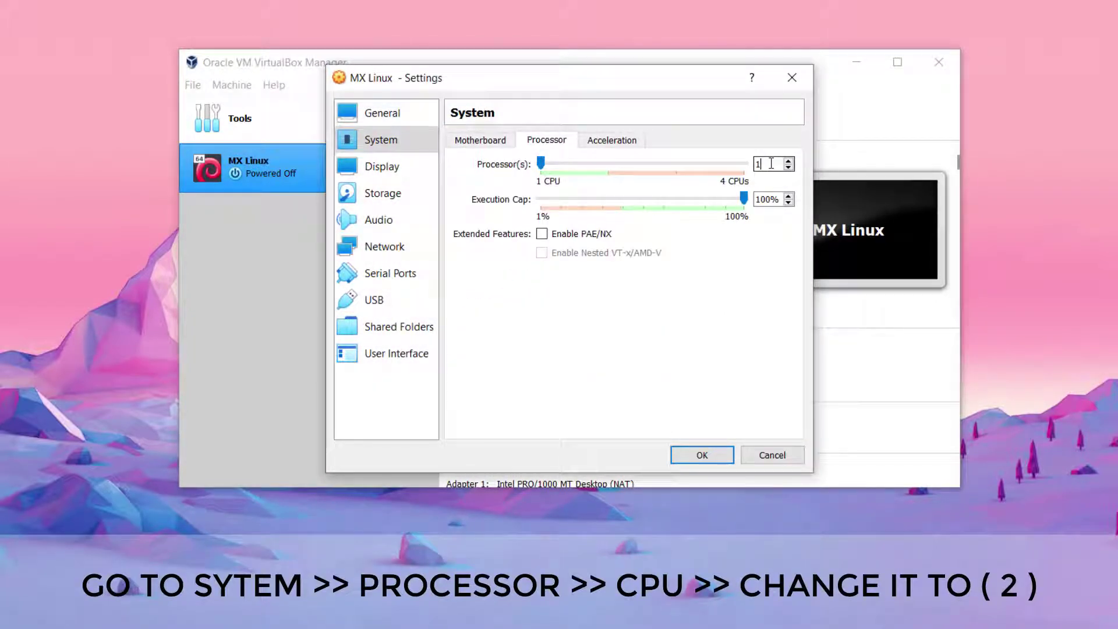
key("Up")
left_click(479, 140)
left_click(702, 454)
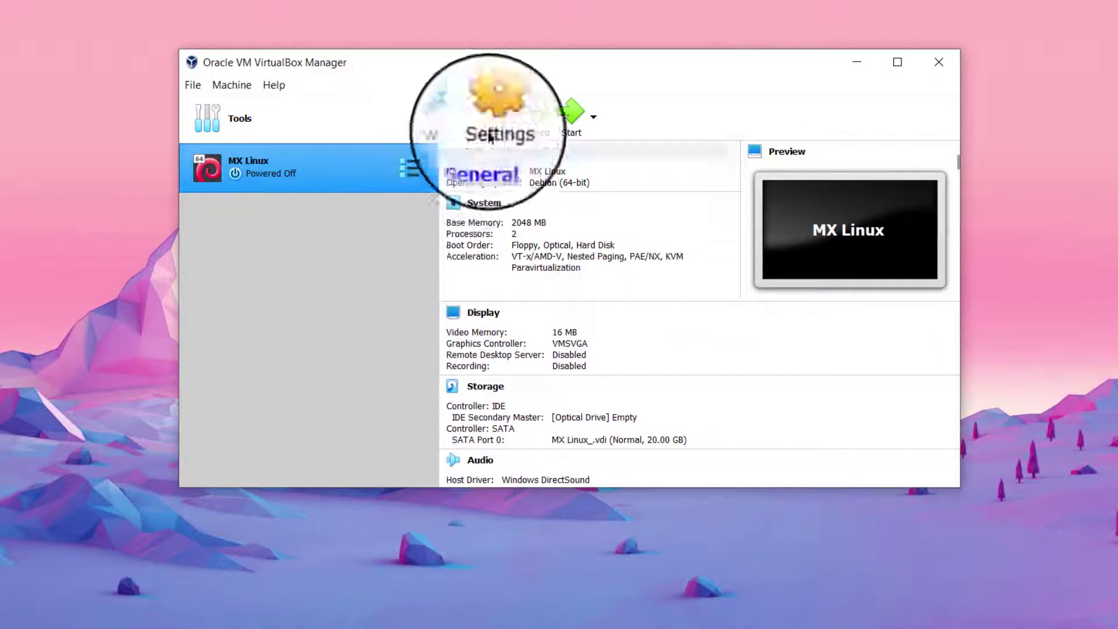
left_click(569, 114)
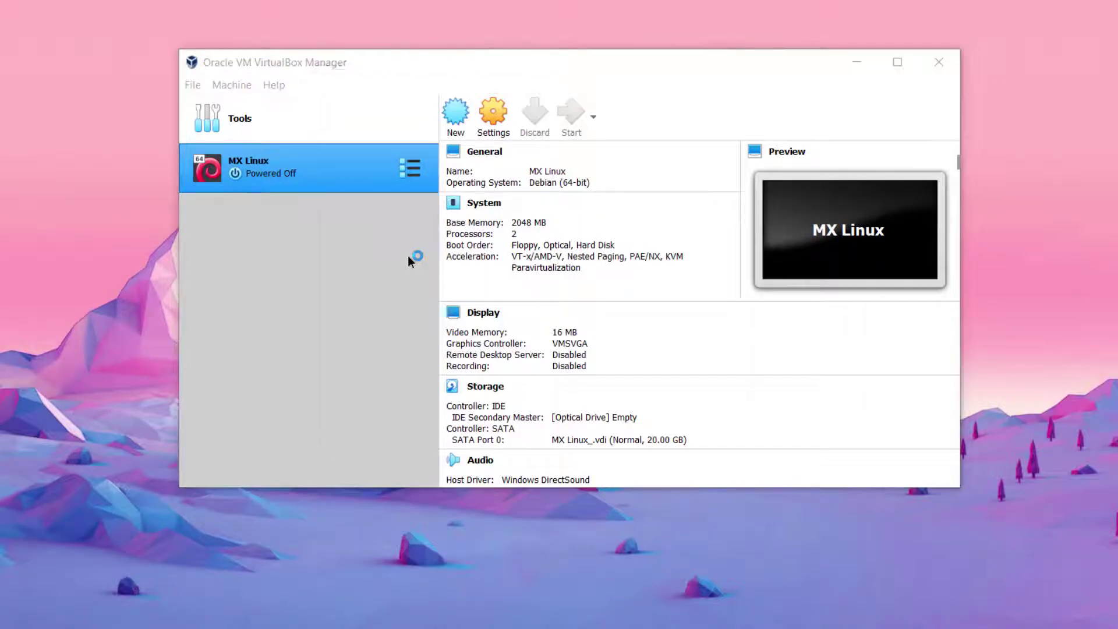
Choose MX-19.2_August_x64.iso from the Desktop as the start-up disk and boot from it
left_click(663, 357)
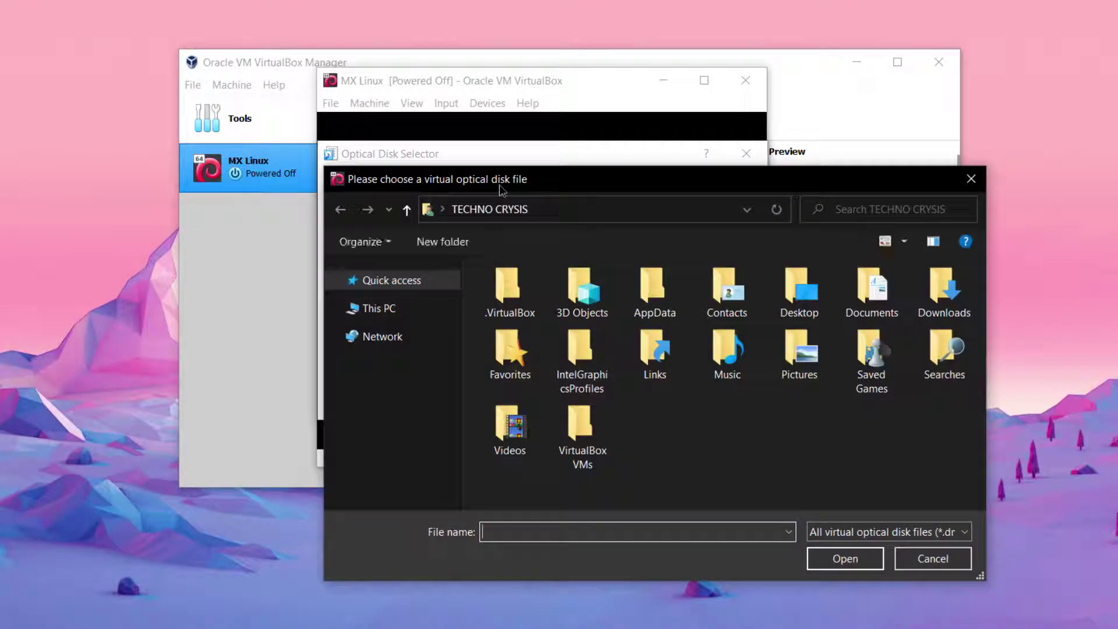
left_click_drag(508, 193, 498, 161)
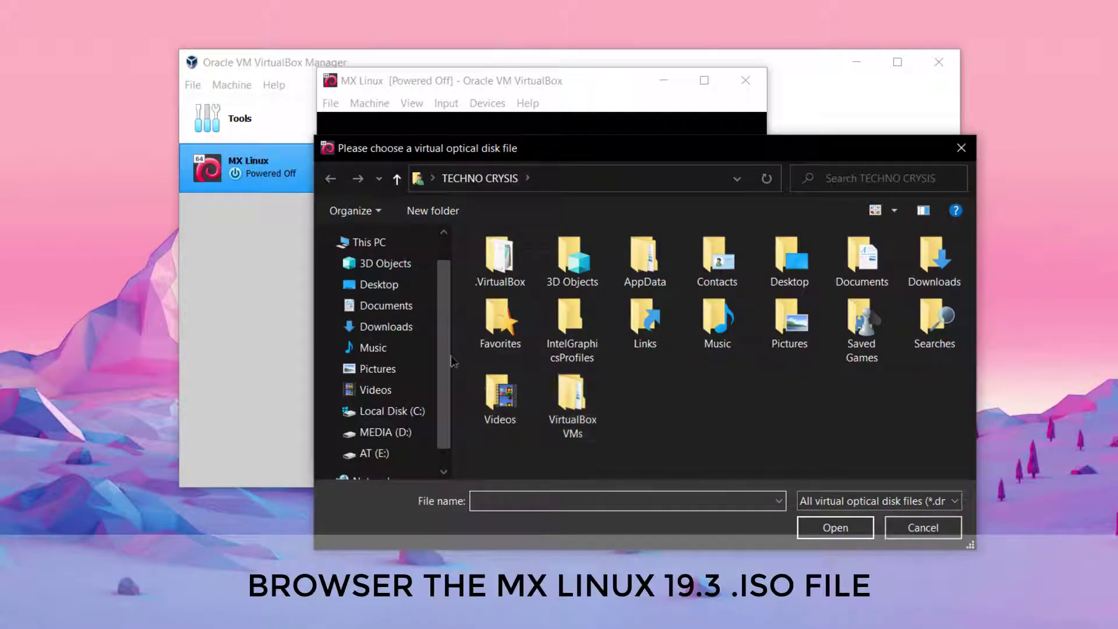
left_click(379, 285)
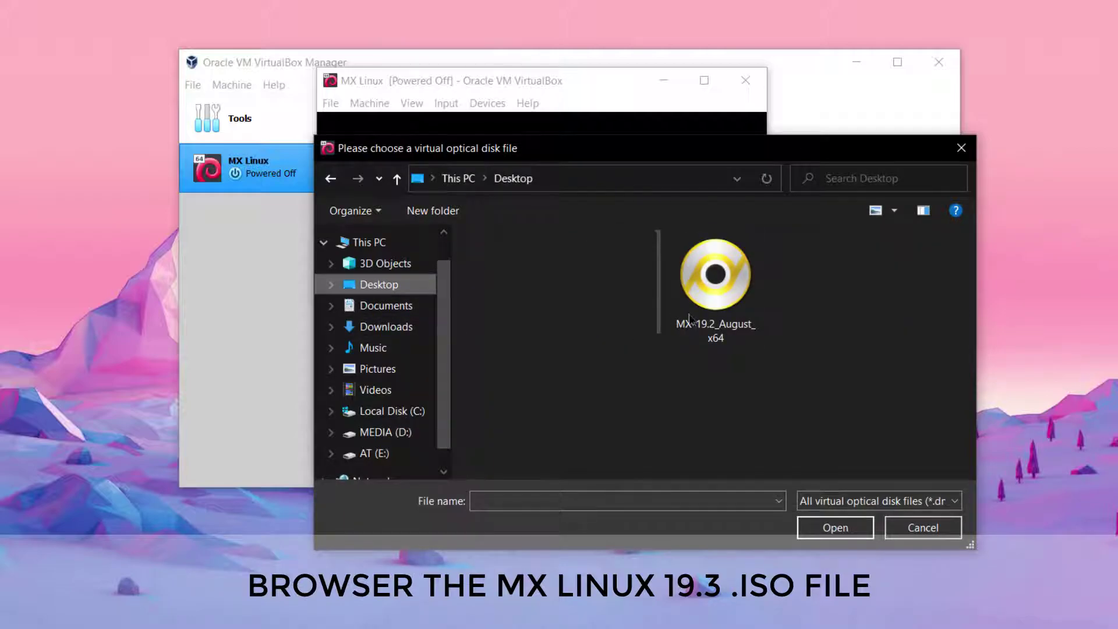
left_click(673, 319)
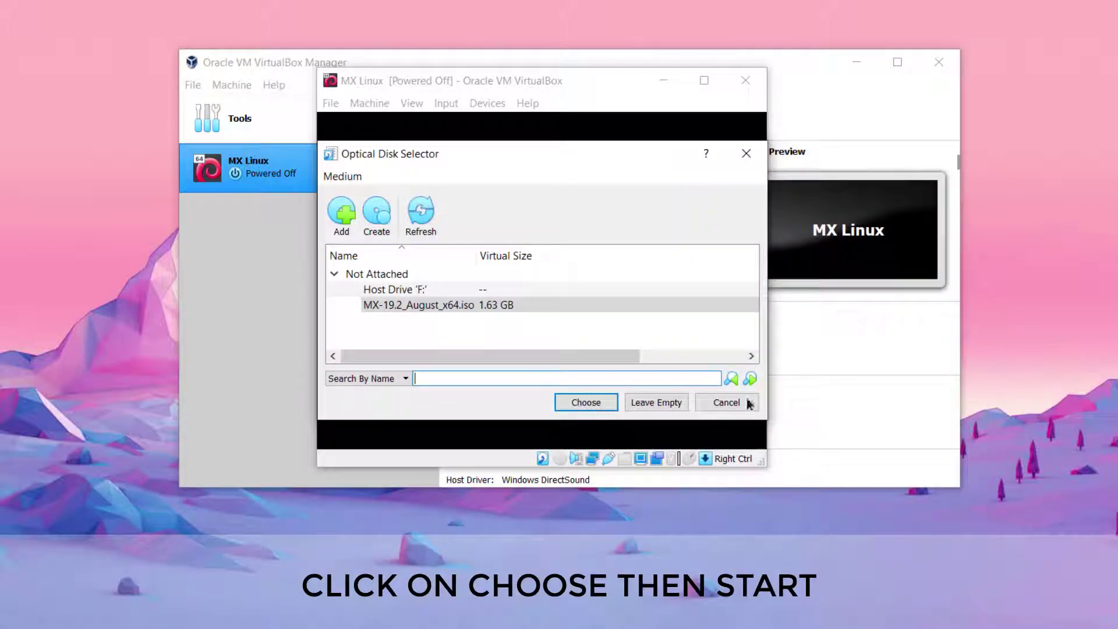
left_click(588, 401)
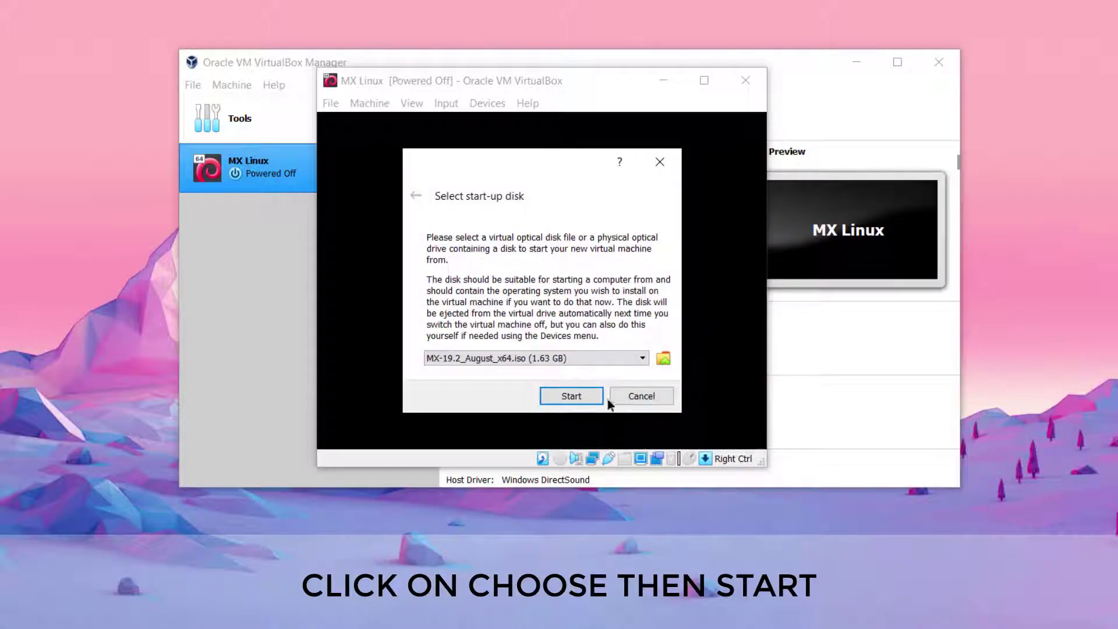
left_click(576, 395)
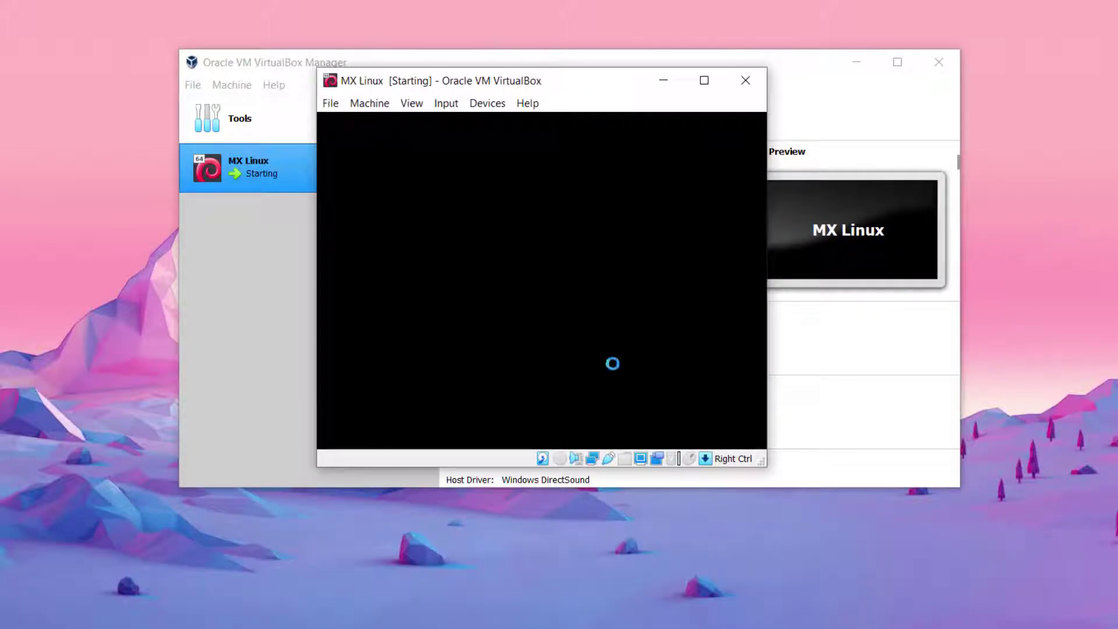
Close the VirtualBox Manager and maximise the MX Linux VM window
left_click(955, 63)
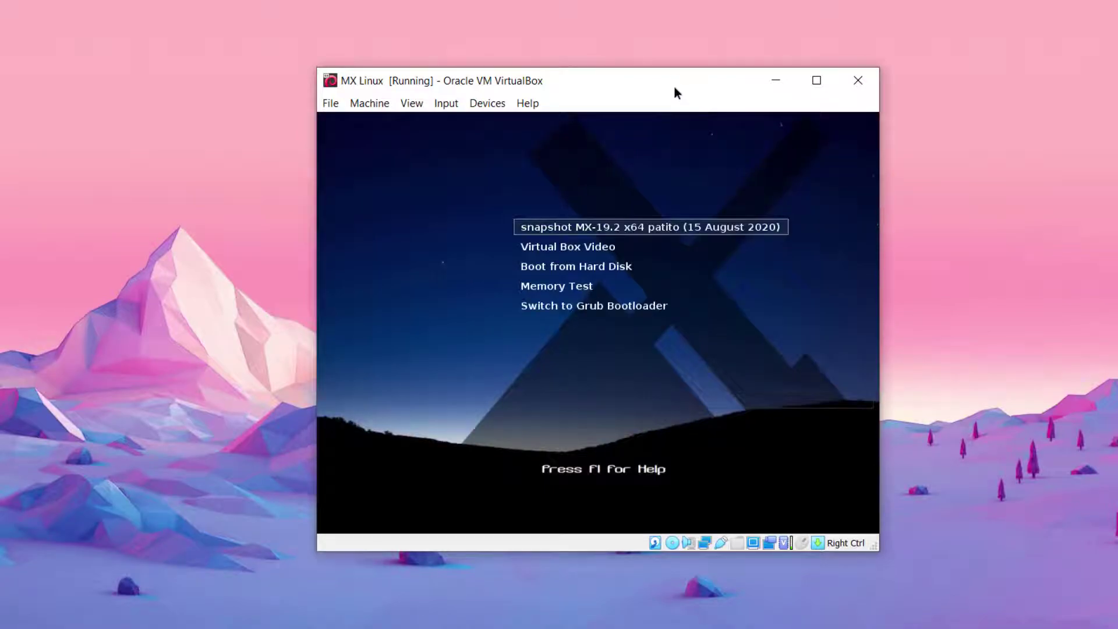
left_click_drag(675, 92, 578, 62)
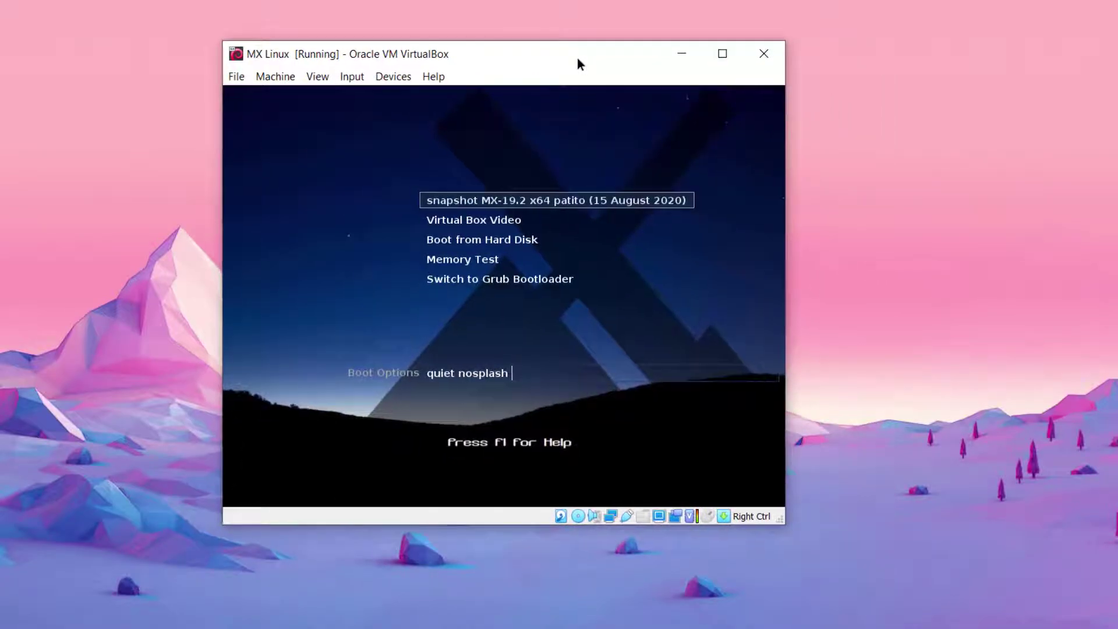
left_click(723, 52)
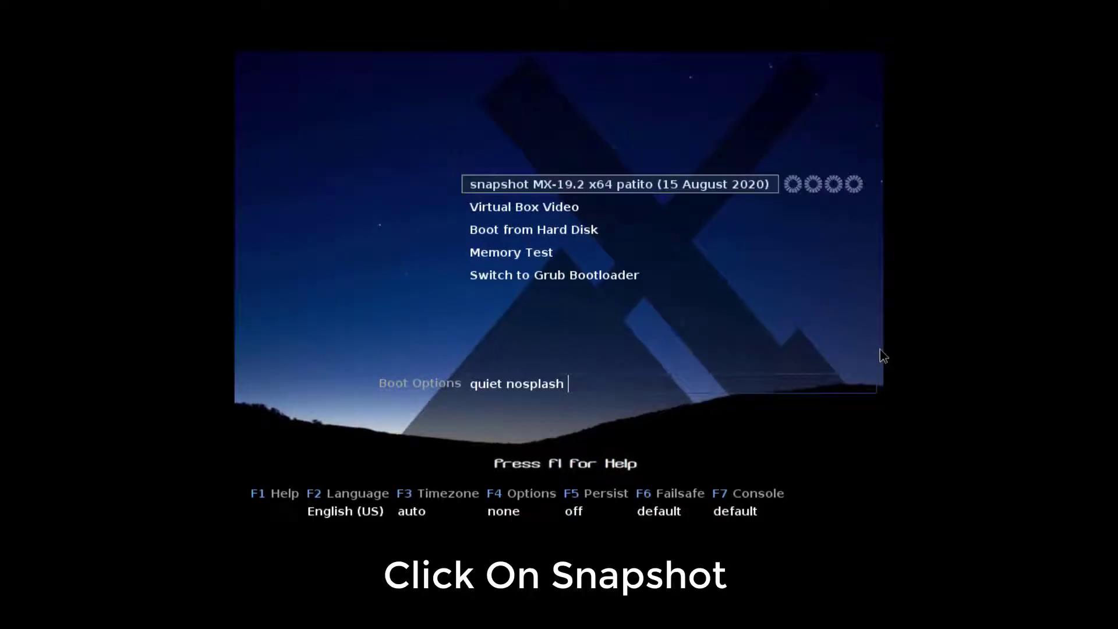
Boot the MX Linux live snapshot entry from the boot menu
key("Down")
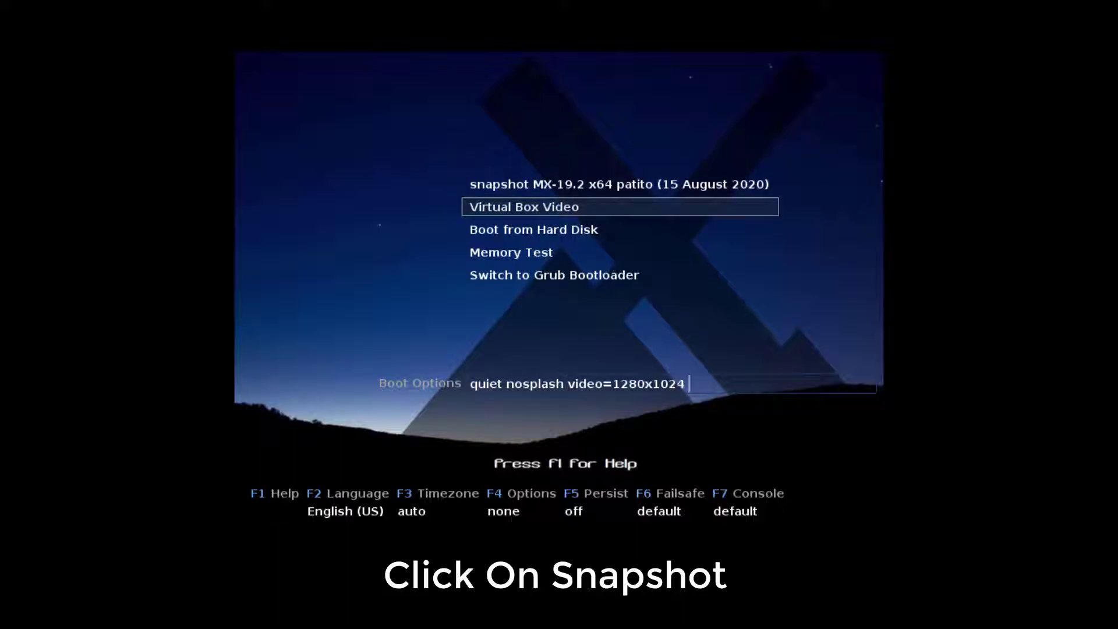
key("Up")
key("Return")
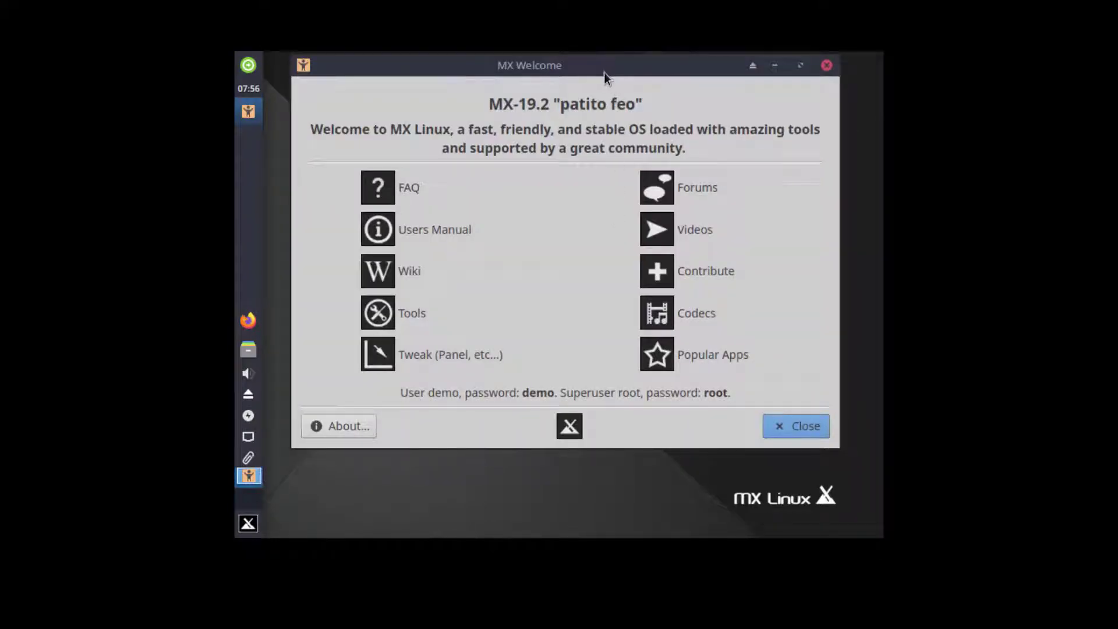
Close MX Welcome and search the Settings Manager for 'dis'
left_click_drag(606, 73, 606, 110)
left_click(826, 102)
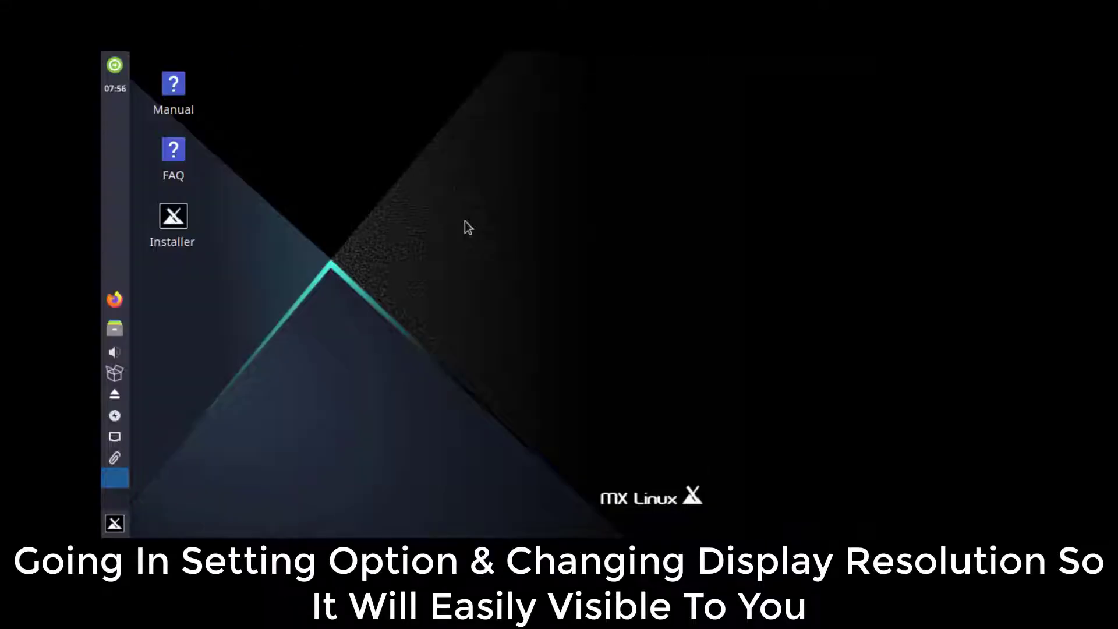
left_click(248, 523)
left_click(480, 111)
left_click(588, 113)
type("dis")
Set the display resolution to 1360x768 and close Display settings
left_click(233, 201)
left_click(640, 217)
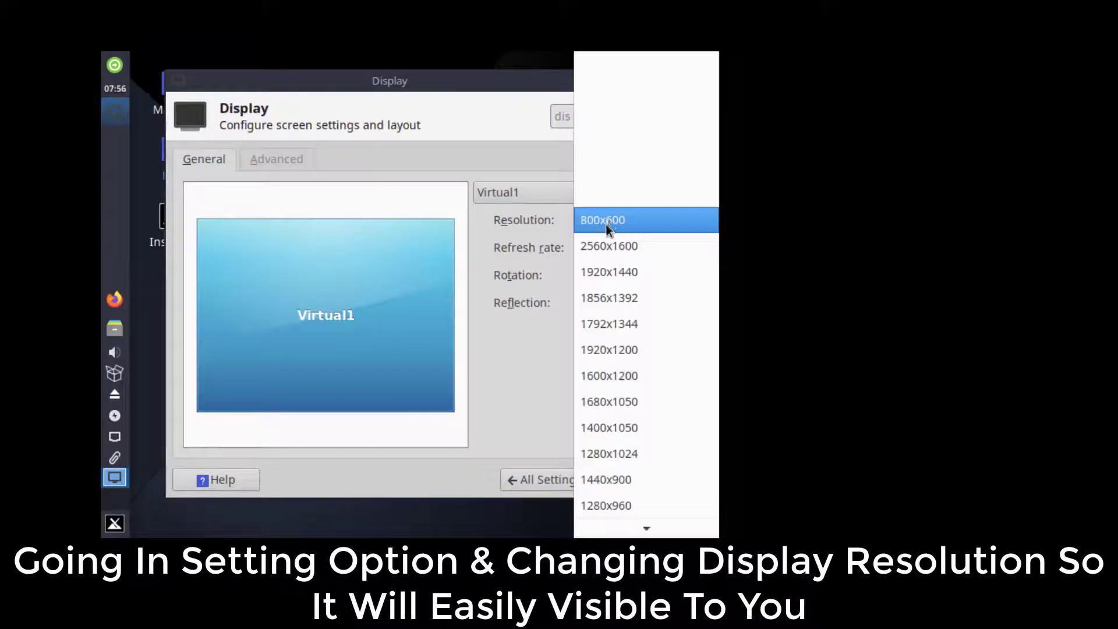
left_click(620, 442)
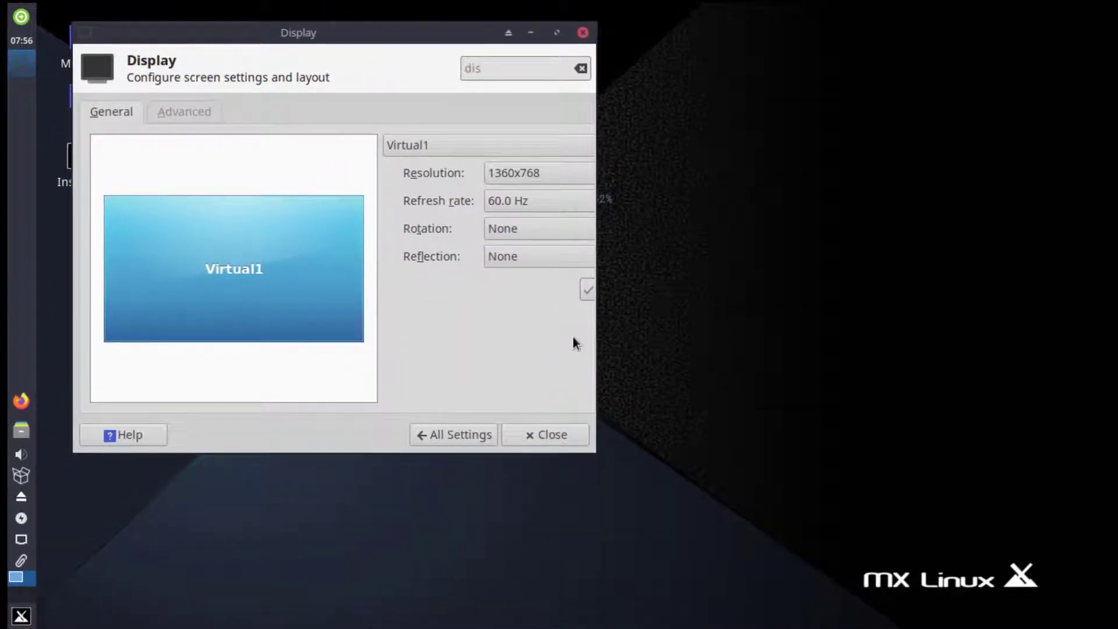
left_click(583, 32)
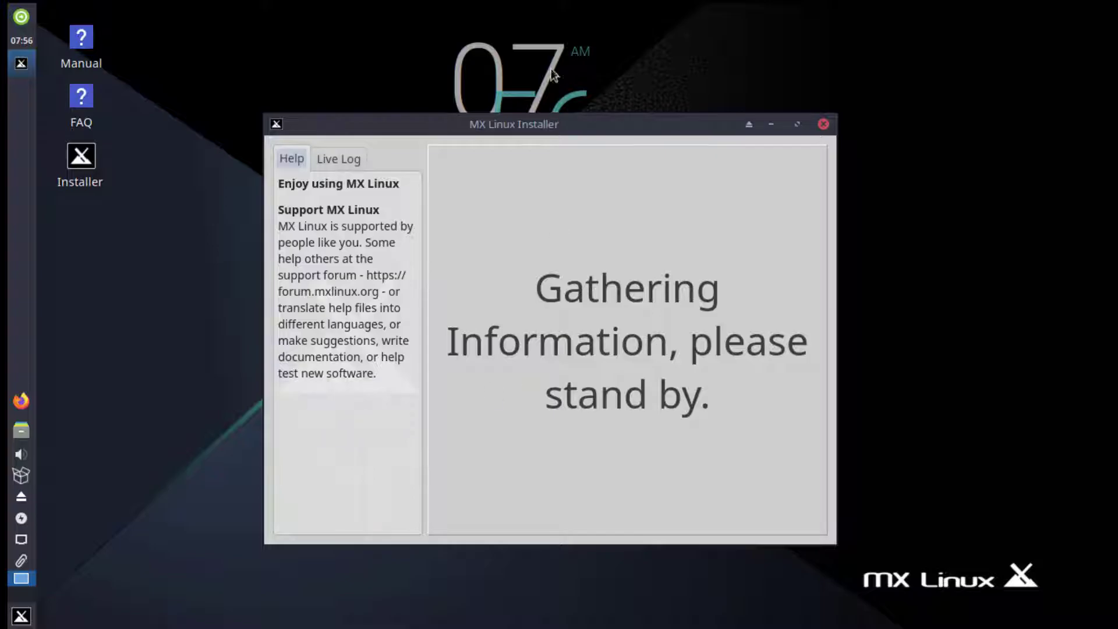
Enlarge the installer window and accept the terms to reach disk setup
left_click_drag(531, 122, 528, 92)
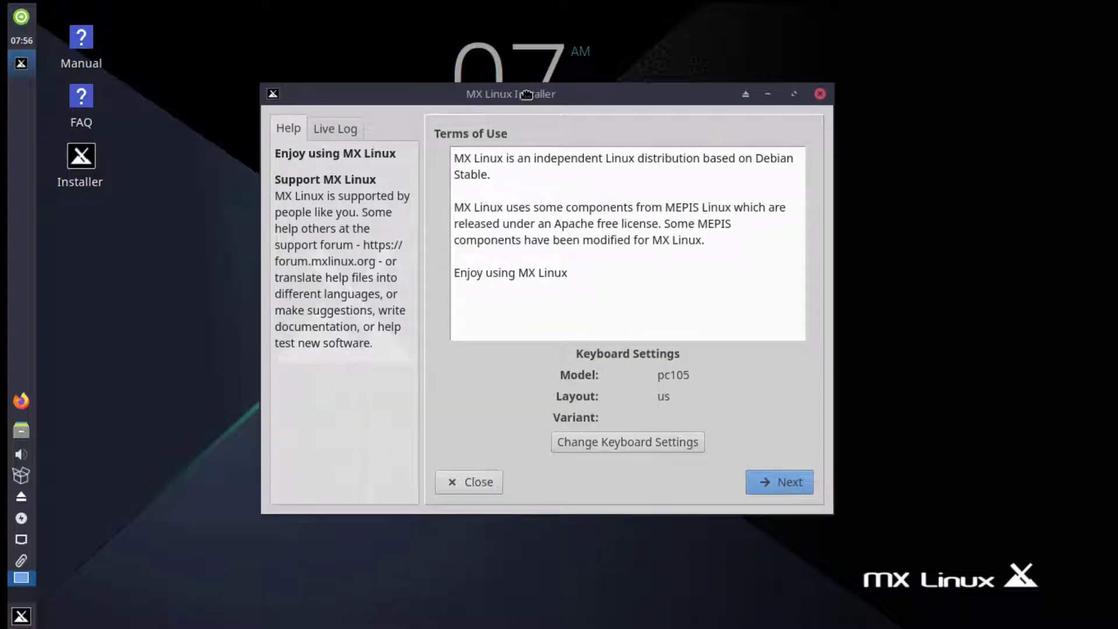
left_click_drag(833, 514, 909, 555)
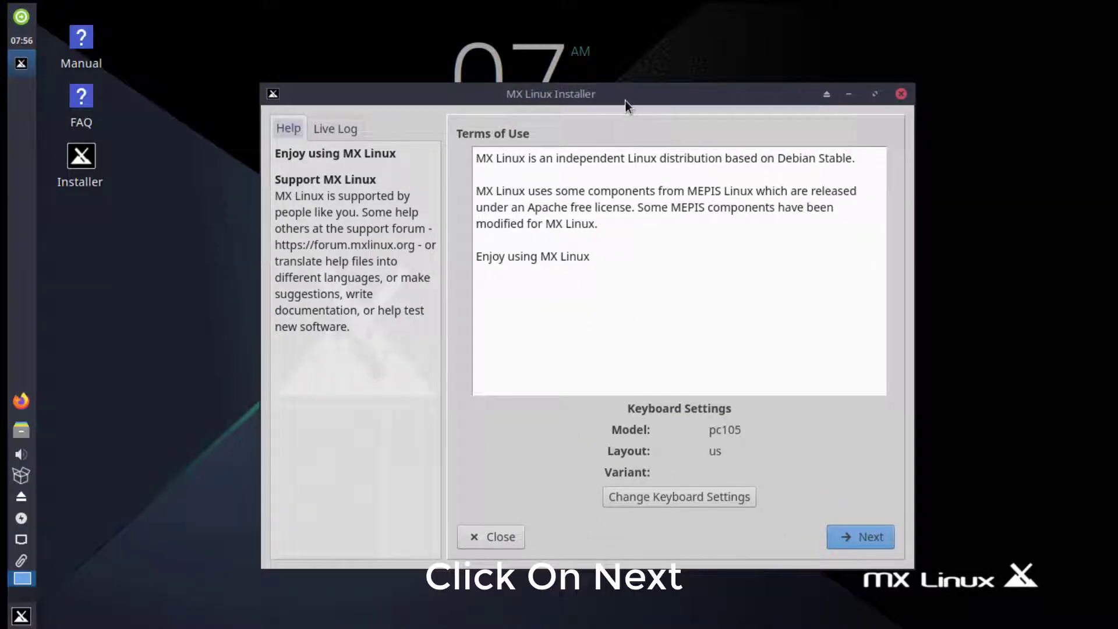
left_click_drag(624, 100, 582, 69)
left_click(826, 510)
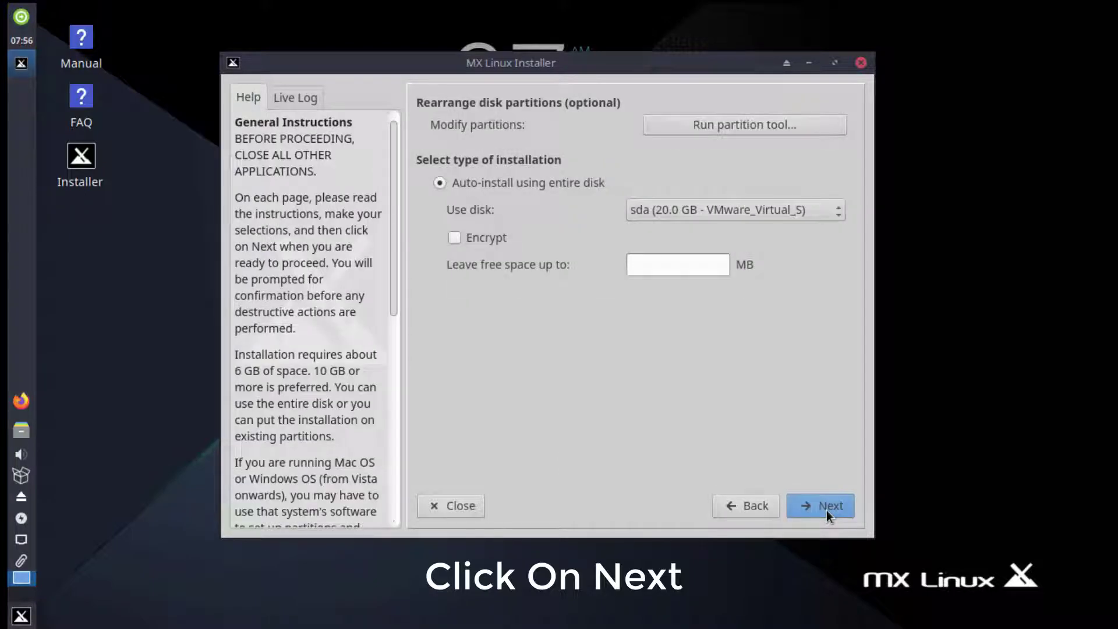
Auto-install on the entire sda disk and confirm formatting it
left_click(672, 211)
left_click(675, 210)
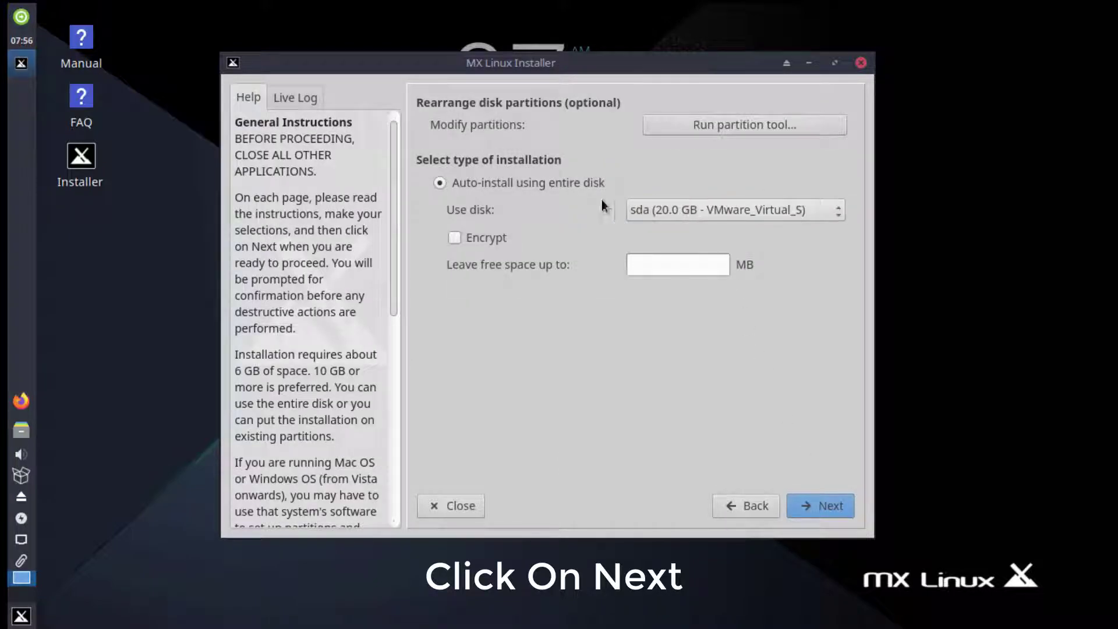
left_click(815, 508)
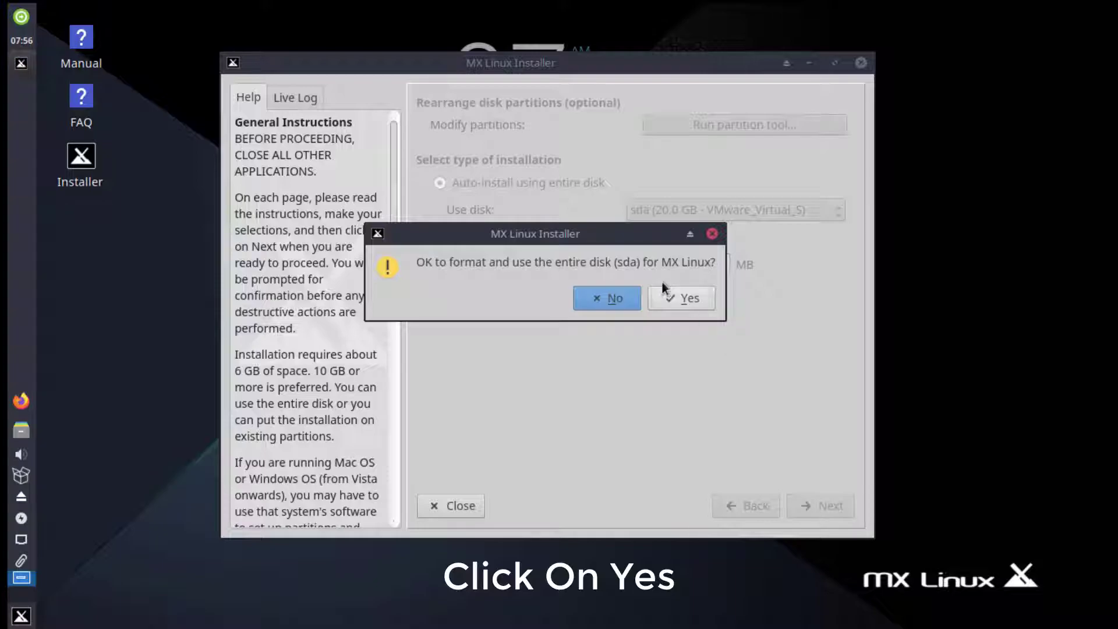
left_click_drag(603, 229, 645, 236)
left_click(718, 315)
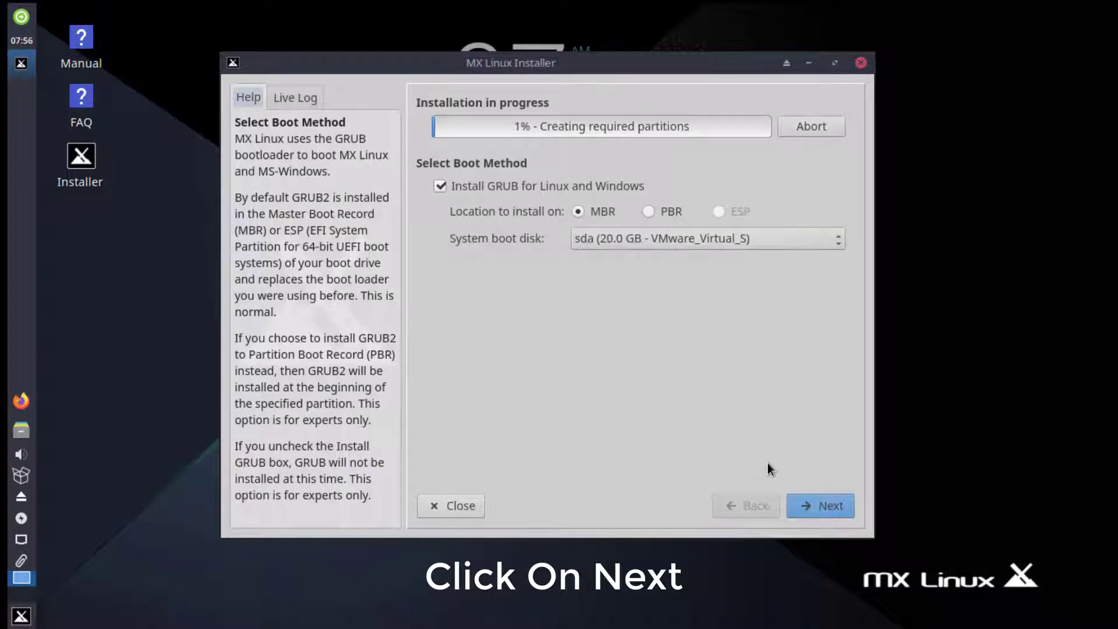
Keep GRUB in the MBR and rename the computer from mx to TECHNOCRYSIS
left_click(818, 506)
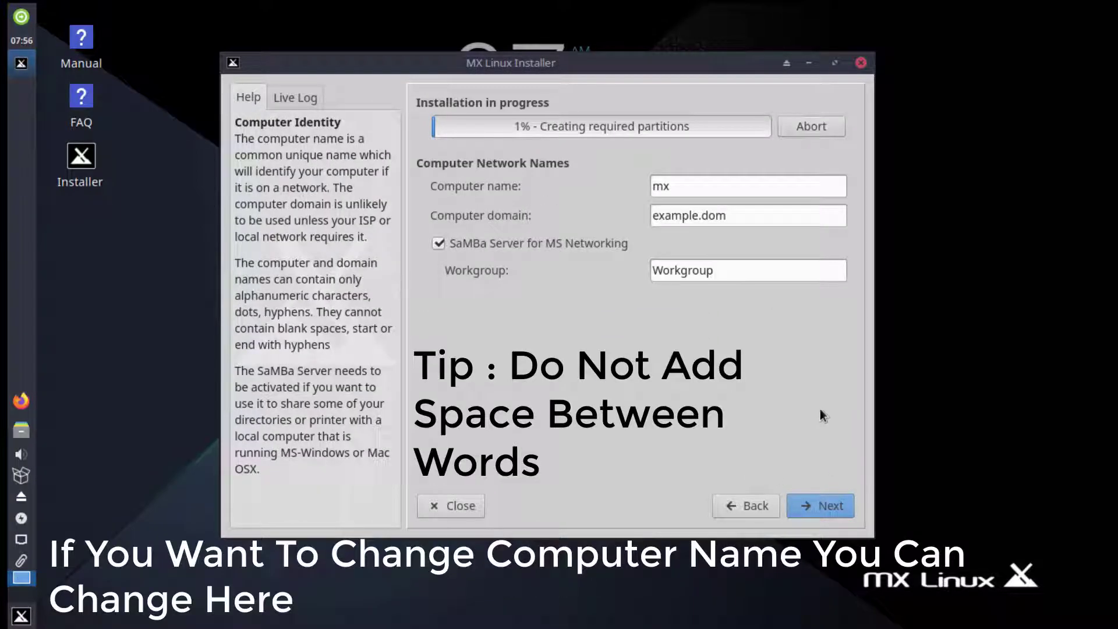
left_click(663, 186)
key("ctrl+a")
key("BackSpace")
type("Tech")
key("BackSpace")
key("BackSpace")
key("BackSpace")
type("ECHNOCRYSIS")
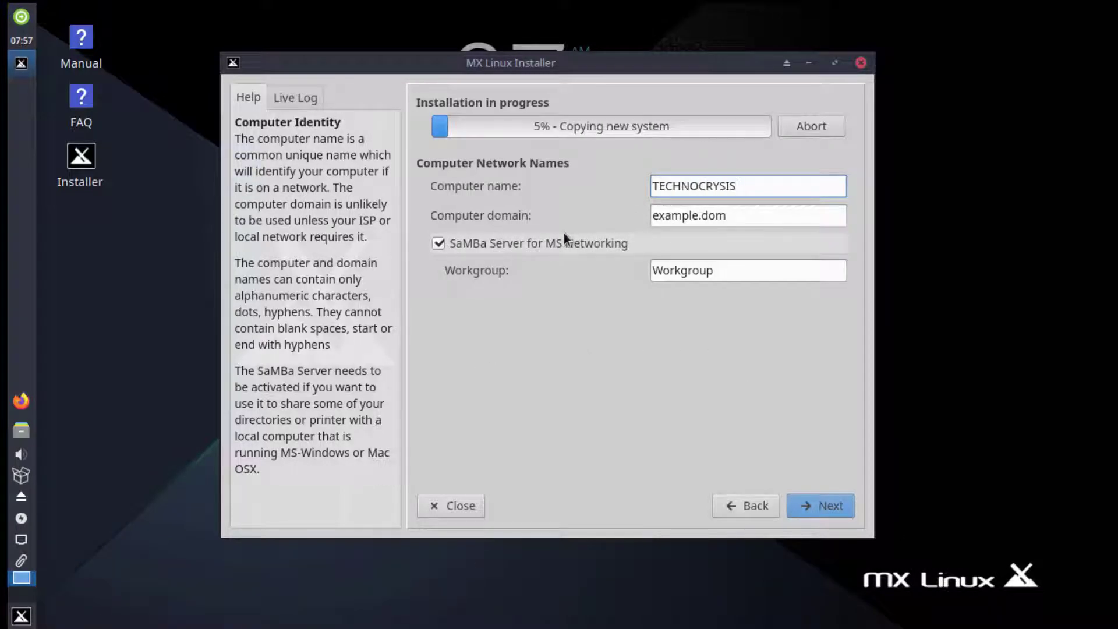
left_click(835, 507)
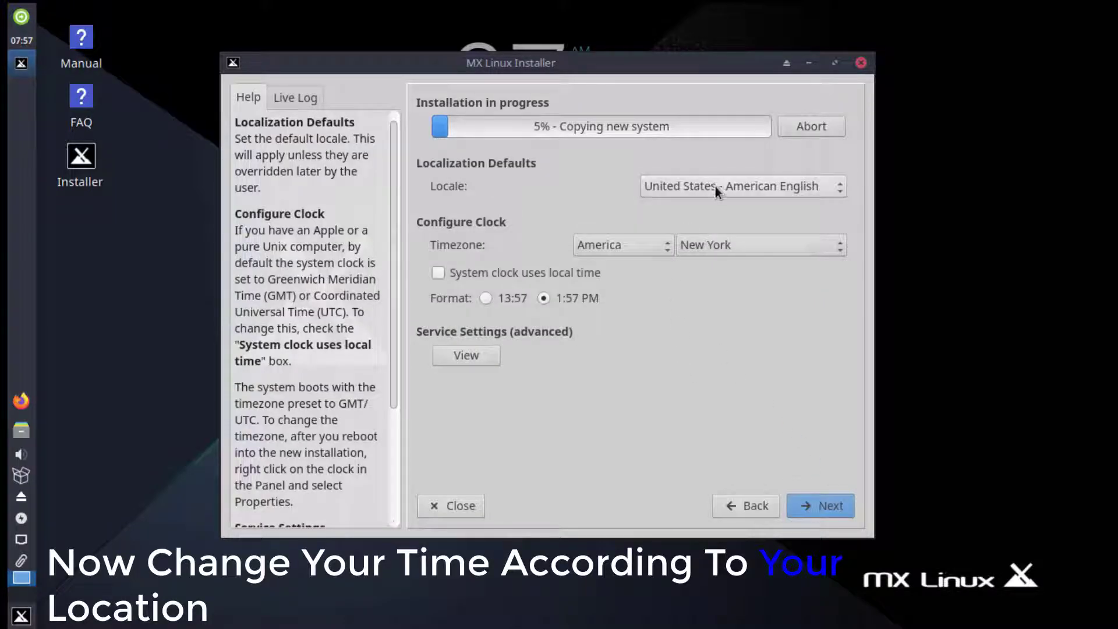
Set the timezone region to Asia and browse its city list
left_click(624, 250)
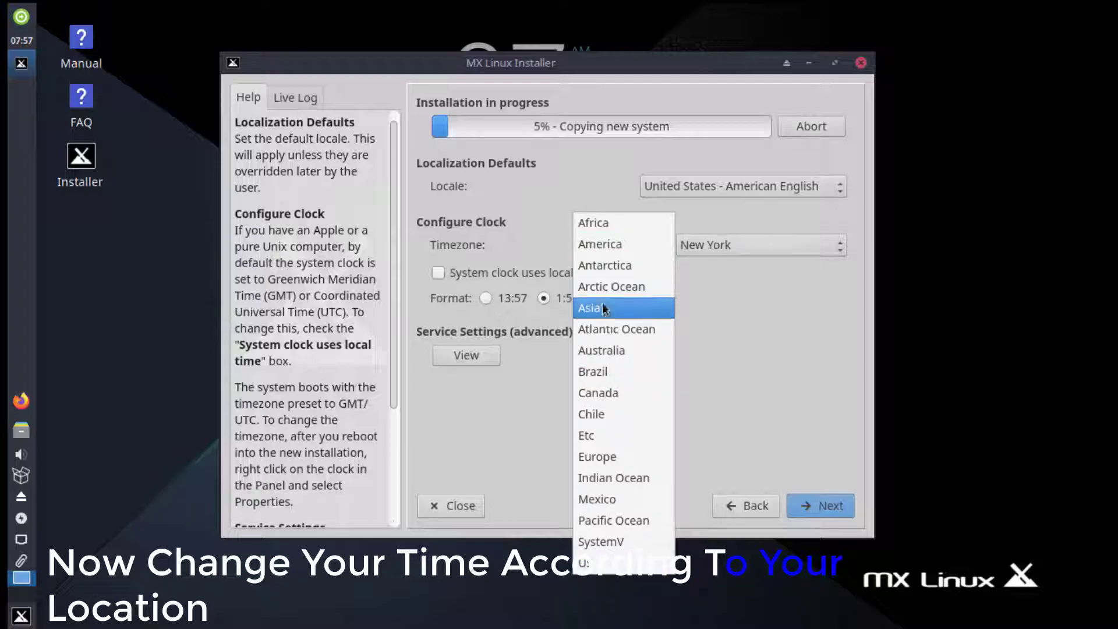
left_click(626, 308)
left_click(764, 247)
scroll(773, 326, "down", 14)
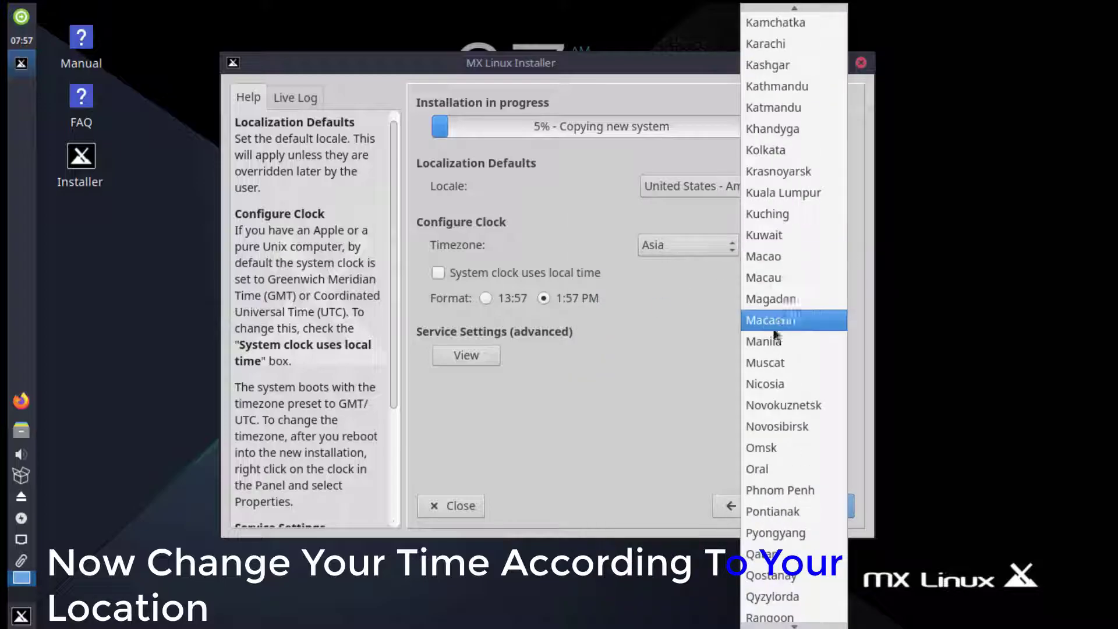
scroll(769, 233, "up", 3)
Set the timezone city to Kolkata and enter the default user's login name
left_click(762, 149)
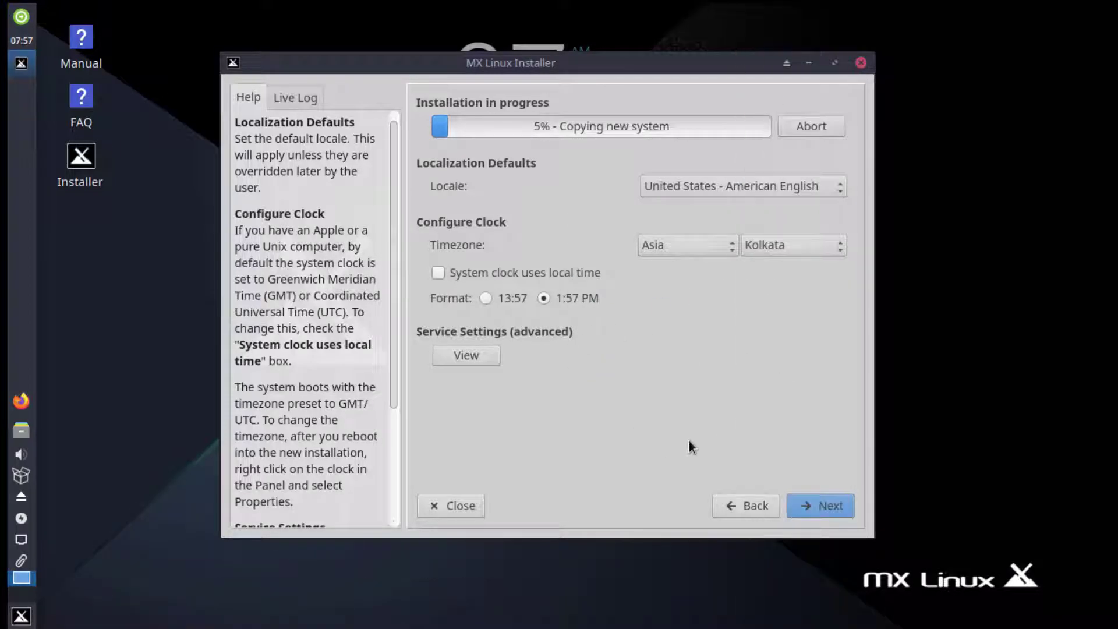
left_click(808, 499)
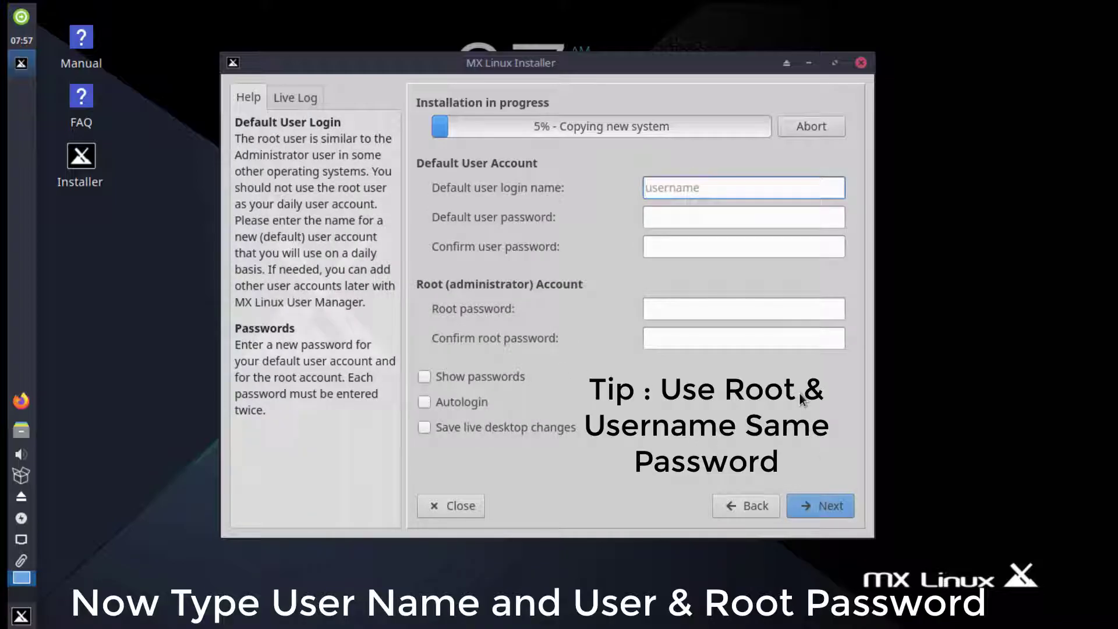
type("Technoc")
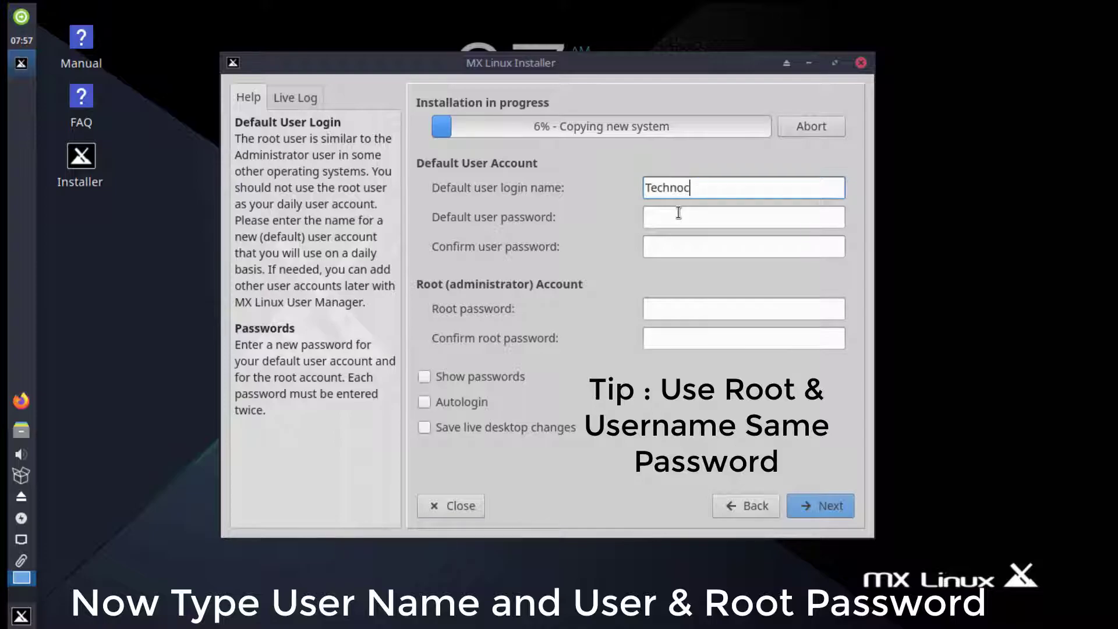
Enter and confirm the user password and root password, then continue
left_click(679, 213)
type("12345")
left_click(674, 247)
type("1234")
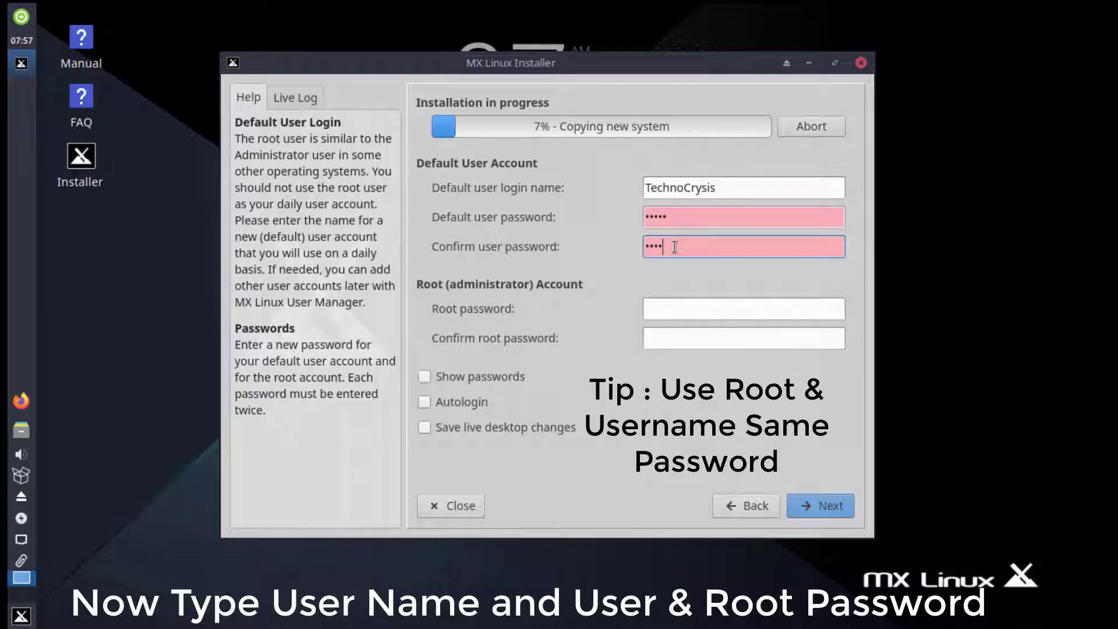
type("5")
left_click(710, 313)
type("12345")
left_click(693, 330)
type("12345")
key("Tab")
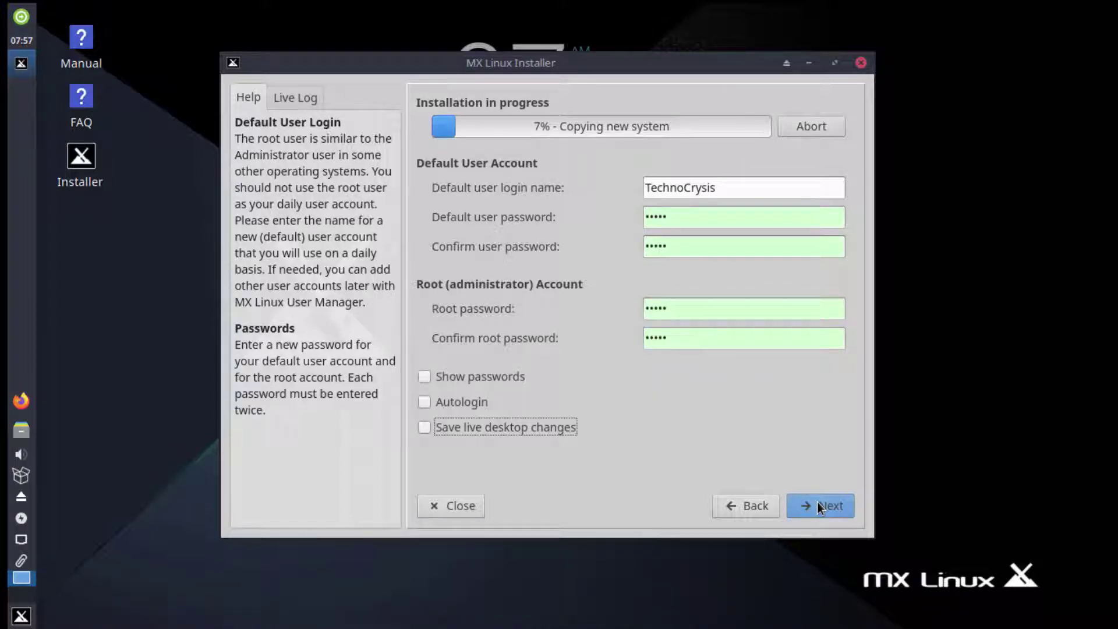
left_click(816, 501)
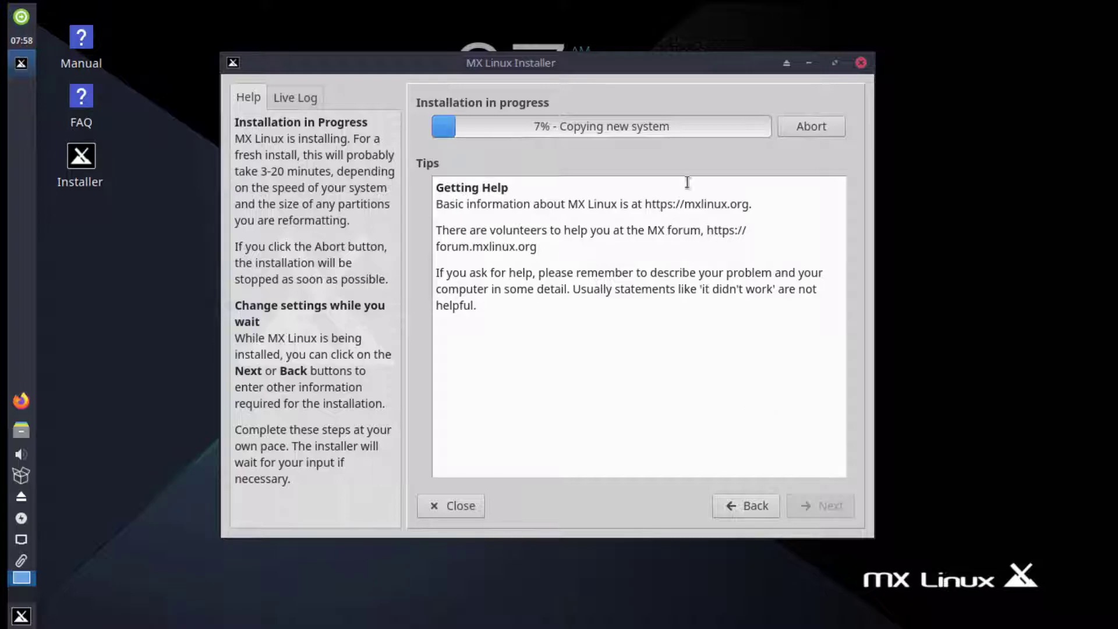
Show the Live Log tab and maximise the installer window
left_click_drag(638, 68, 625, 78)
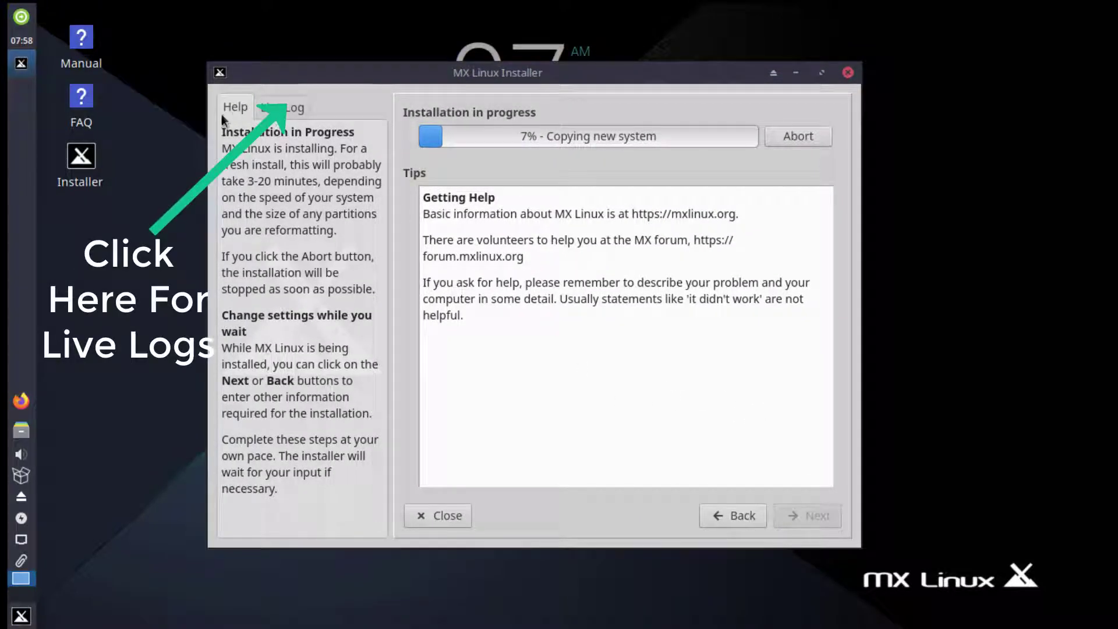
left_click(297, 107)
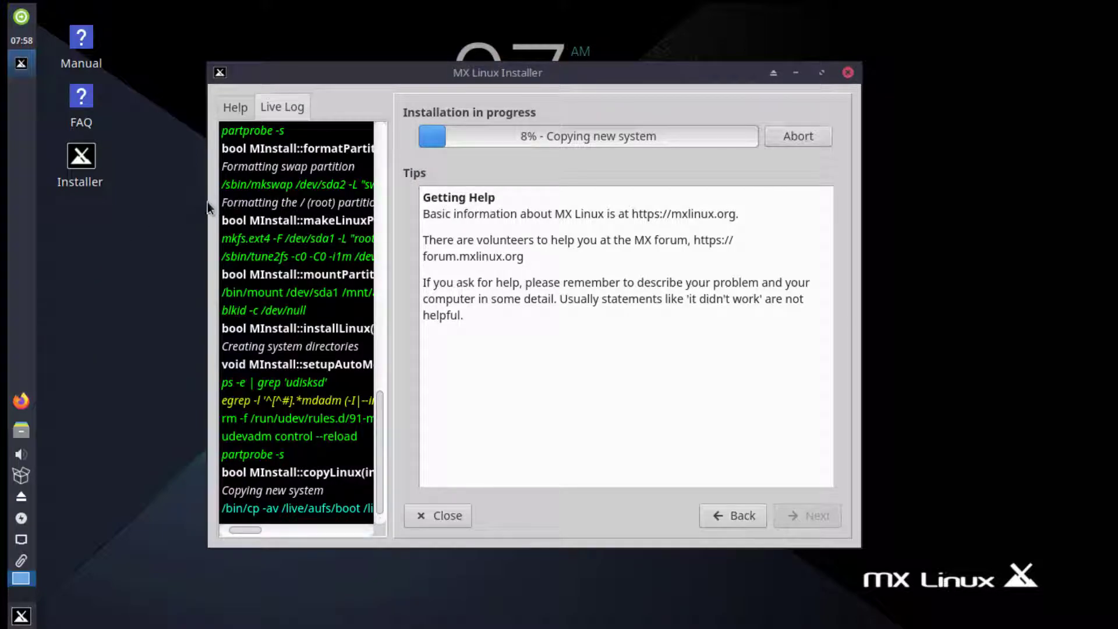
left_click_drag(210, 201, 113, 201)
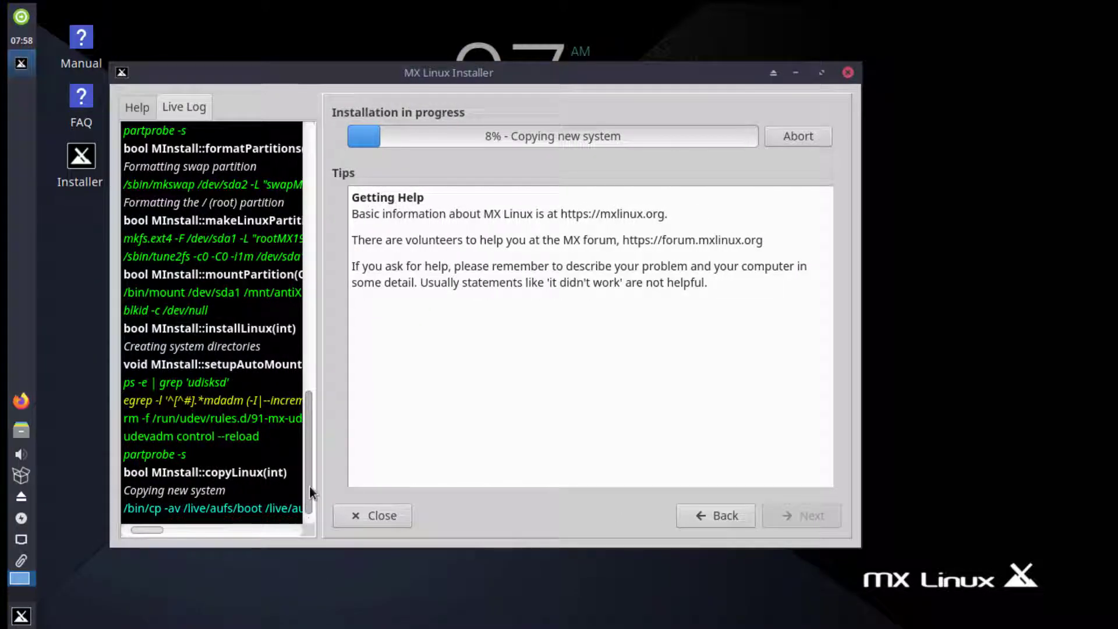
left_click_drag(665, 83, 704, 87)
left_click(859, 76)
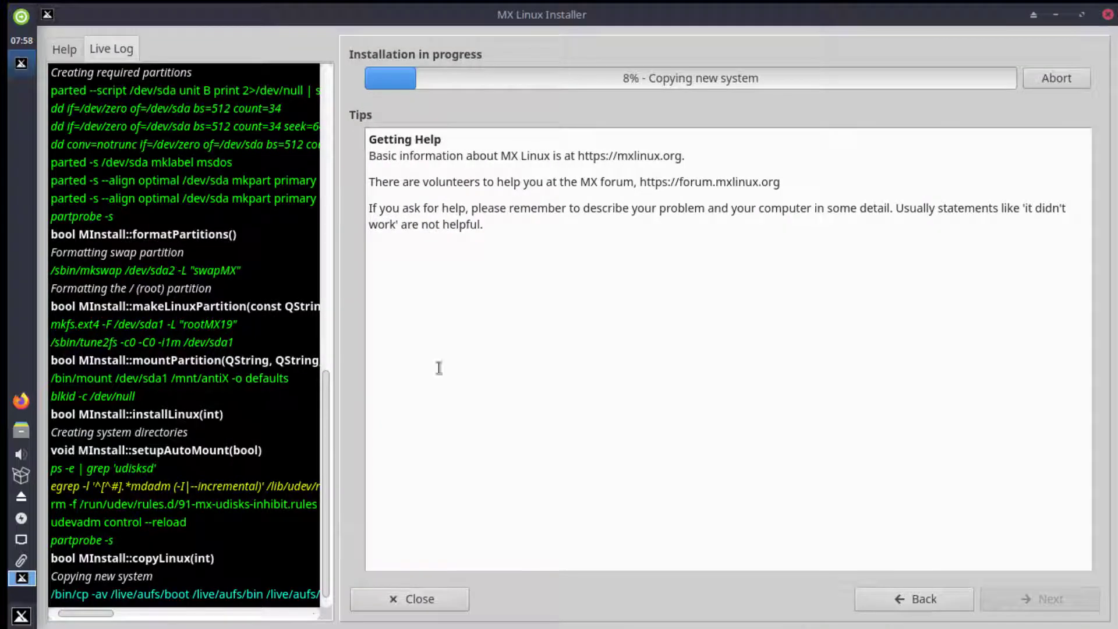
Wait for installation to complete, then finish the installer to reboot
left_click(21, 429)
left_click(722, 60)
left_click(21, 615)
left_click(360, 445)
left_click(652, 359)
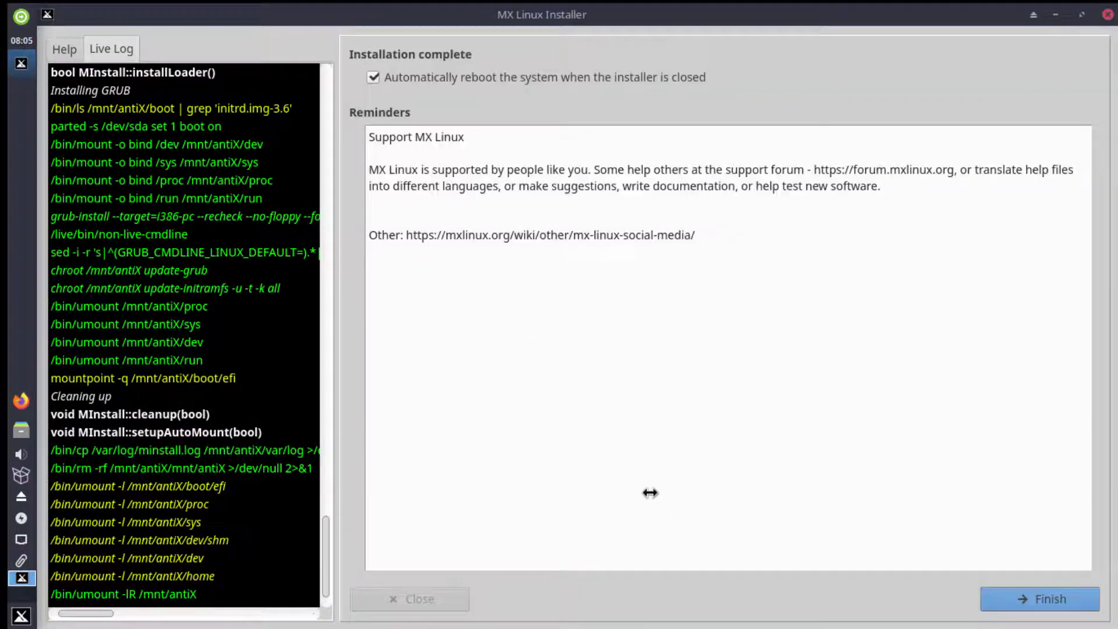
left_click(1037, 605)
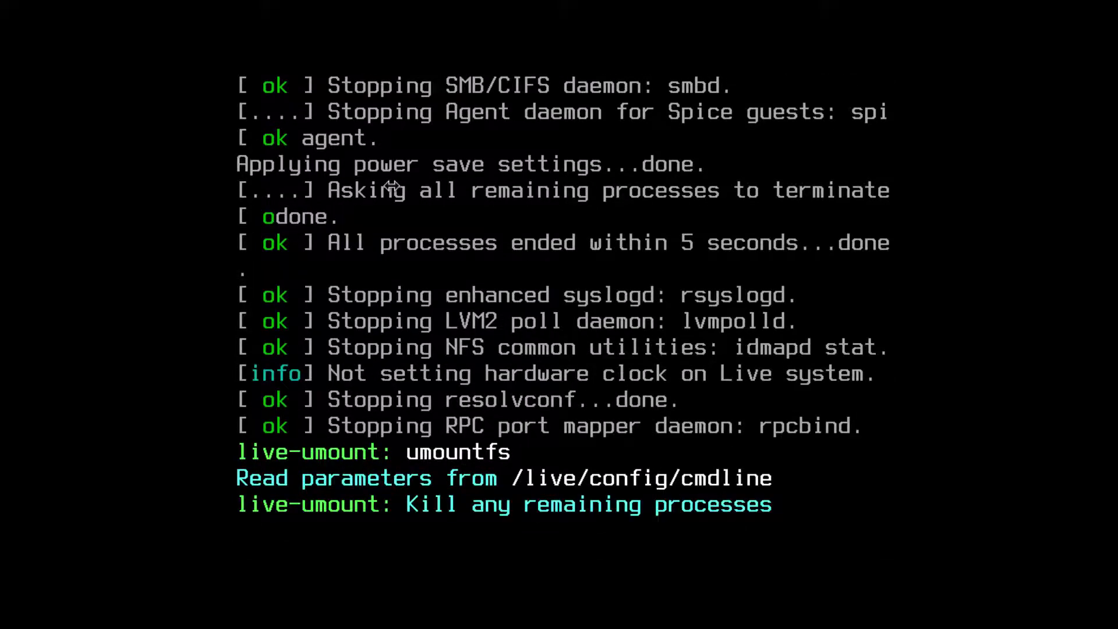
Let the live session shut down, then log in with the user's password
key("Return")
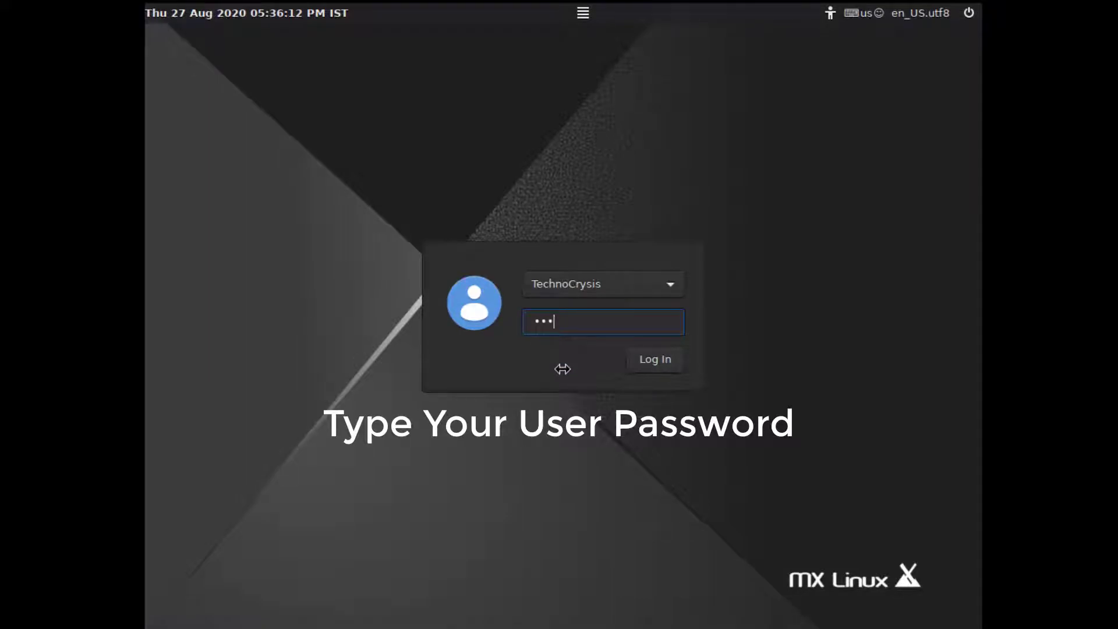
type("**")
key("Return")
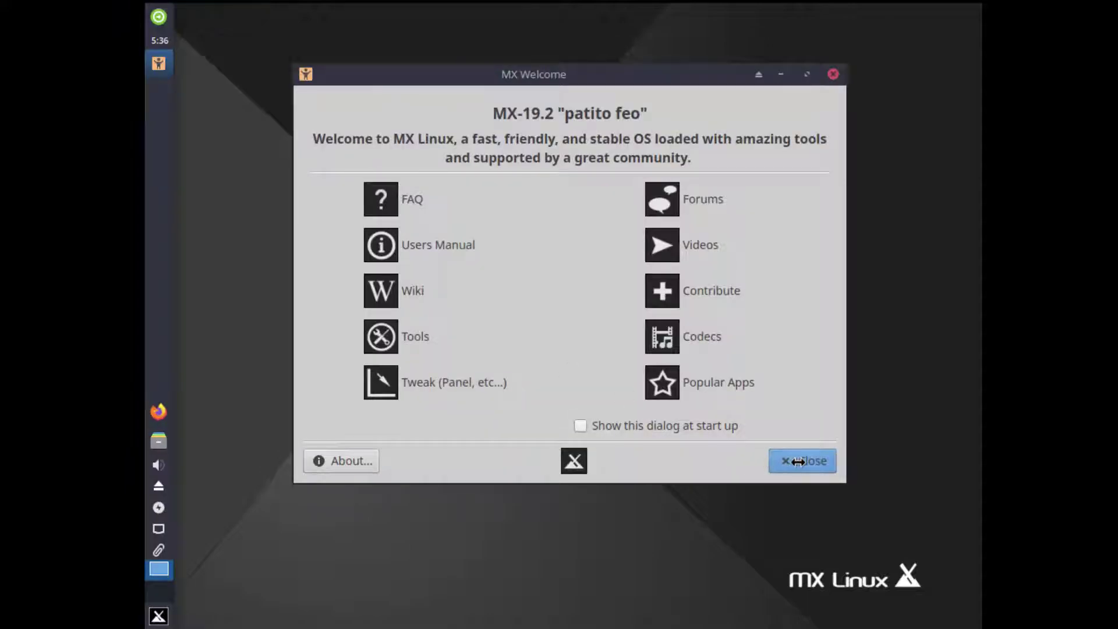
Dismiss MX Welcome and change the Display resolution from 1024x768 to 1360x768 via Settings Manager
left_click(799, 461)
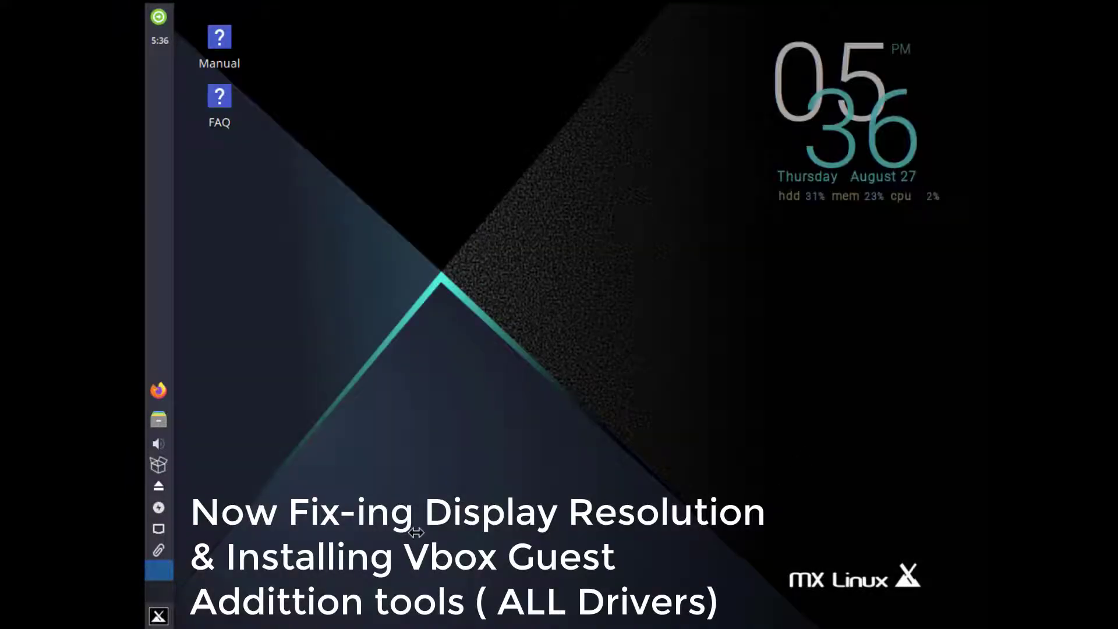
left_click(159, 615)
left_click(462, 192)
type("dis")
key("Return")
left_click(756, 242)
left_click(753, 416)
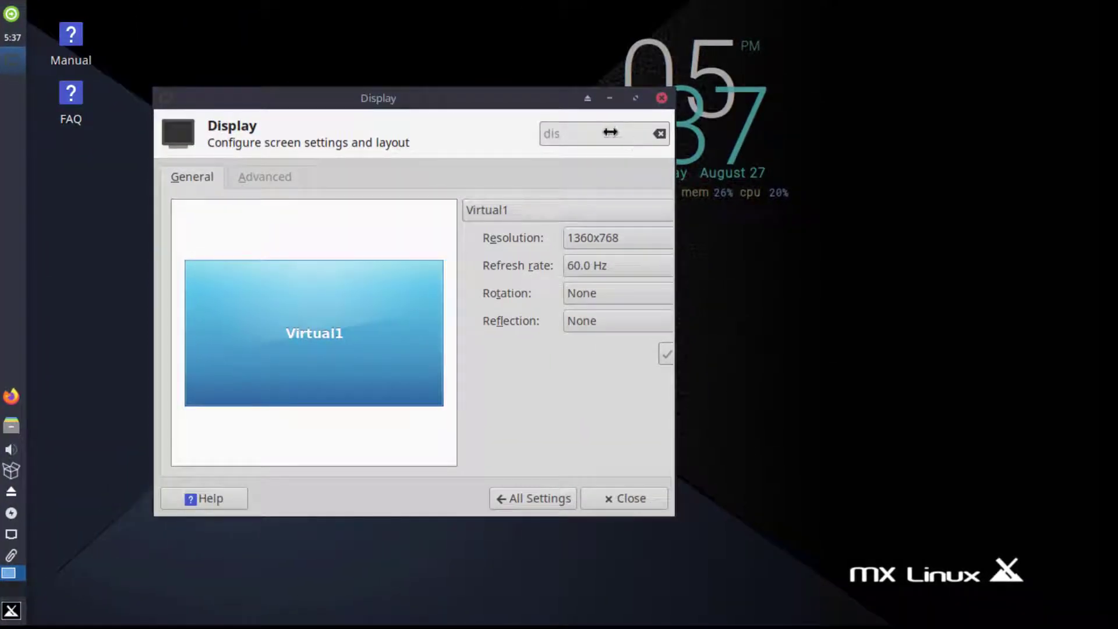
left_click_drag(675, 381, 813, 389)
left_click(801, 98)
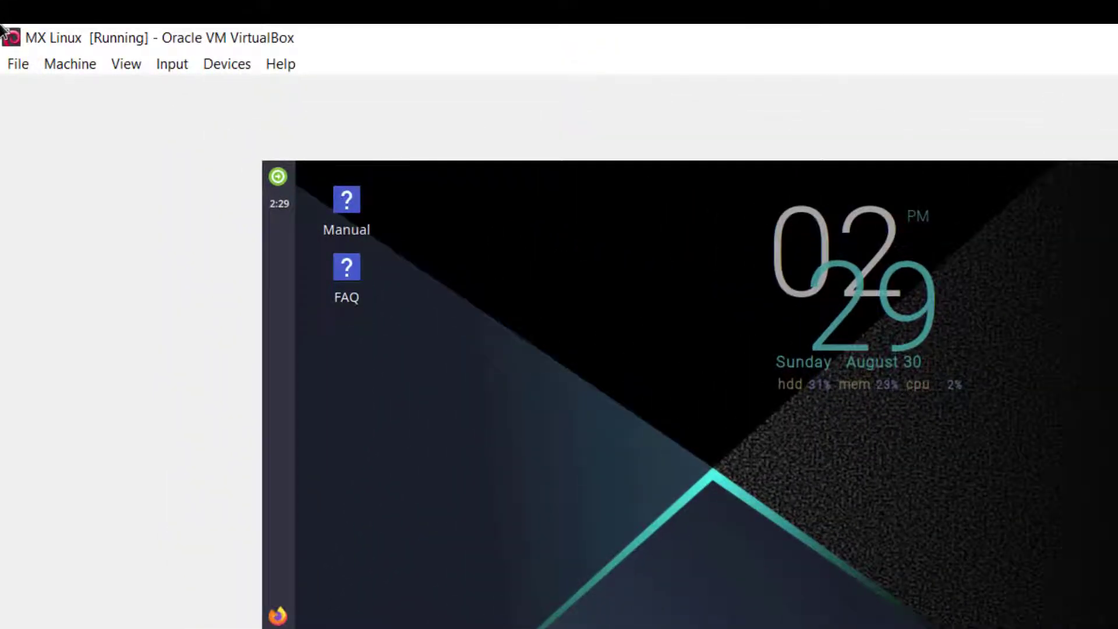
Insert the VBox_GAs_6.1.12 Guest Additions CD and open a terminal in its folder
left_click(224, 66)
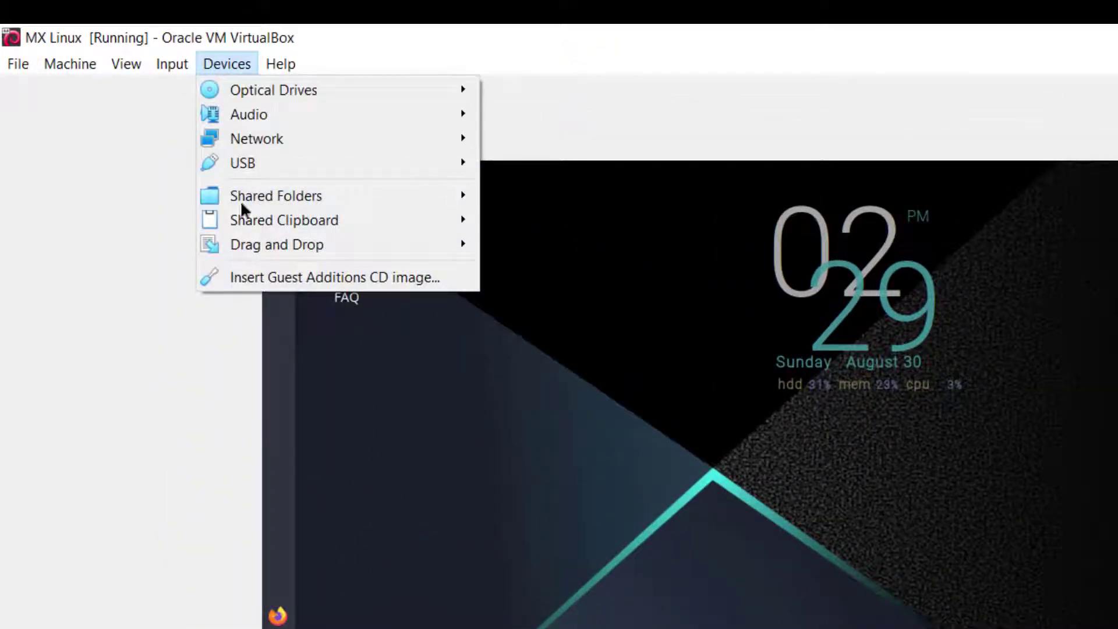
left_click(267, 278)
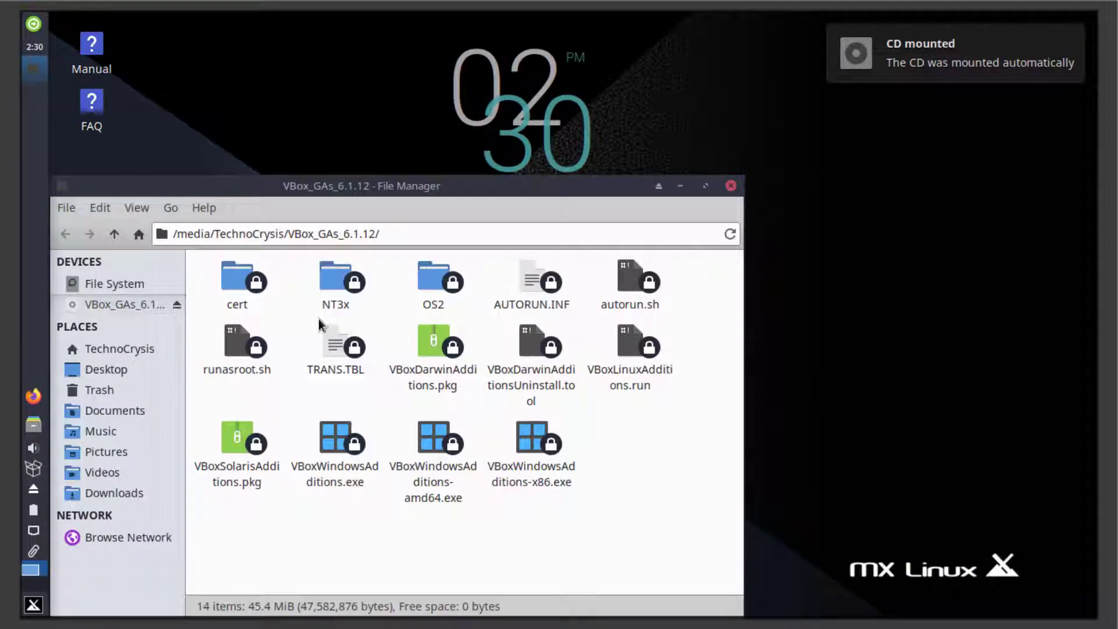
left_click_drag(367, 190, 498, 77)
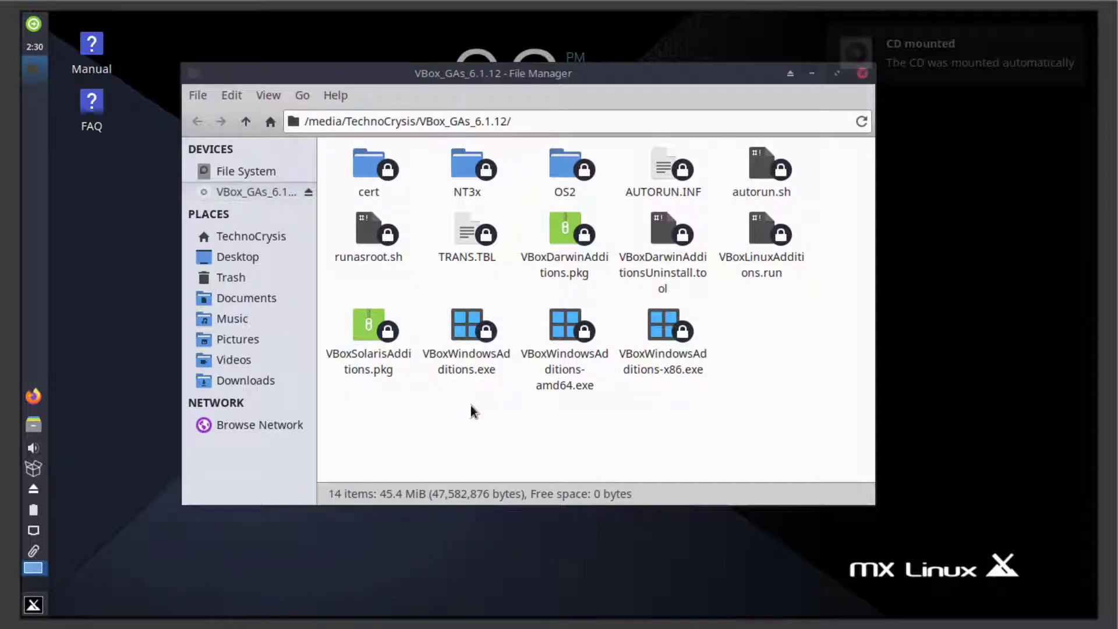
right_click(469, 412)
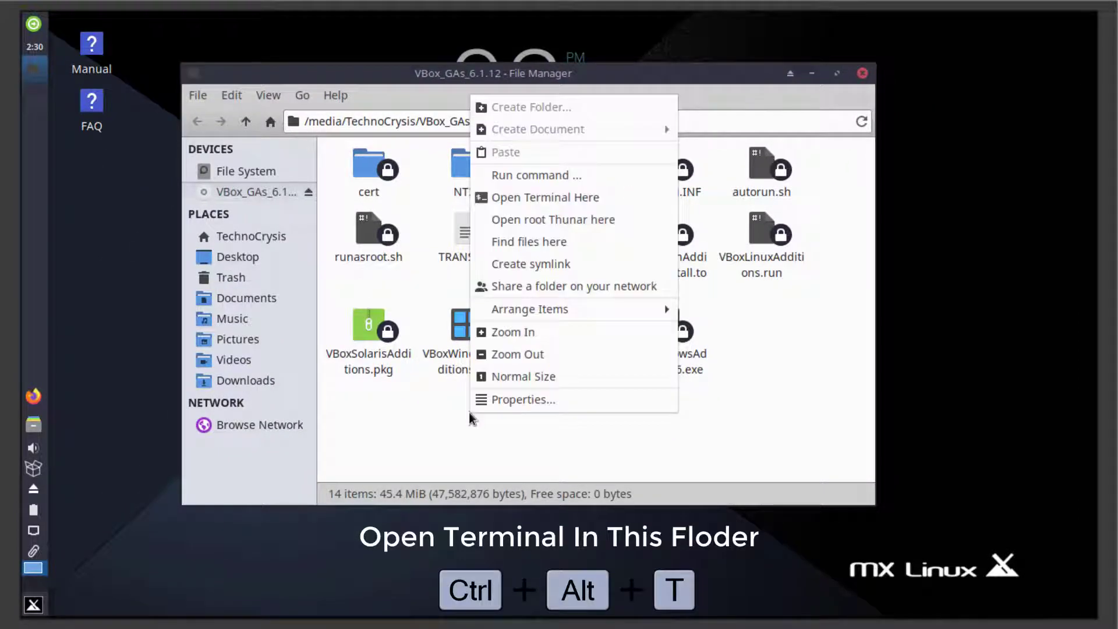
left_click(527, 197)
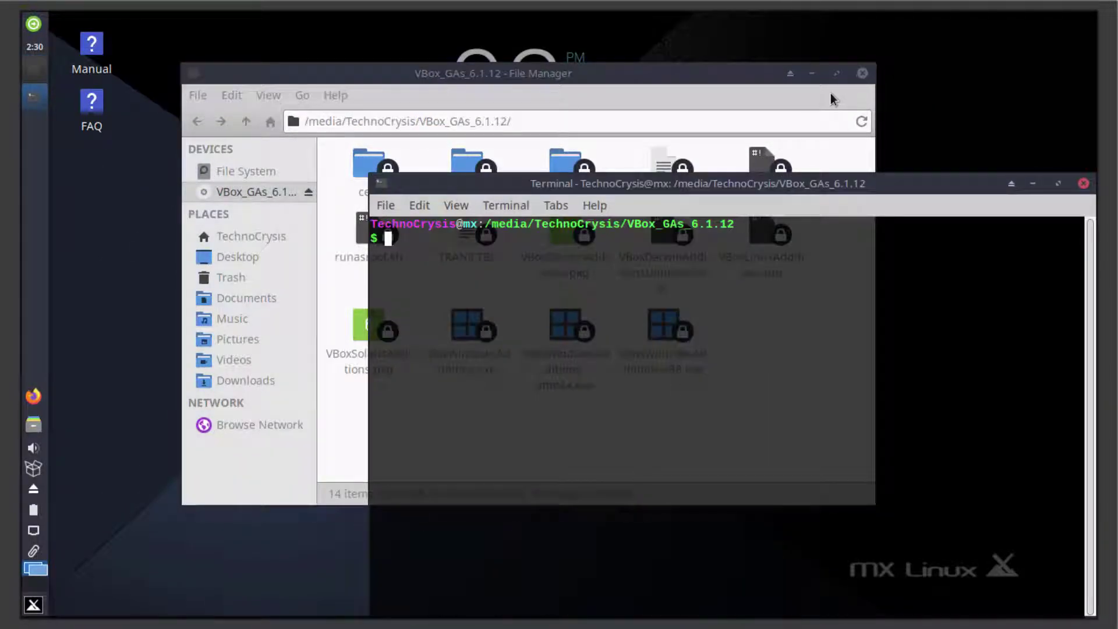
Close File Manager, maximize the terminal, and list the Guest Additions CD files with ls
left_click(862, 73)
left_click_drag(813, 184, 780, 99)
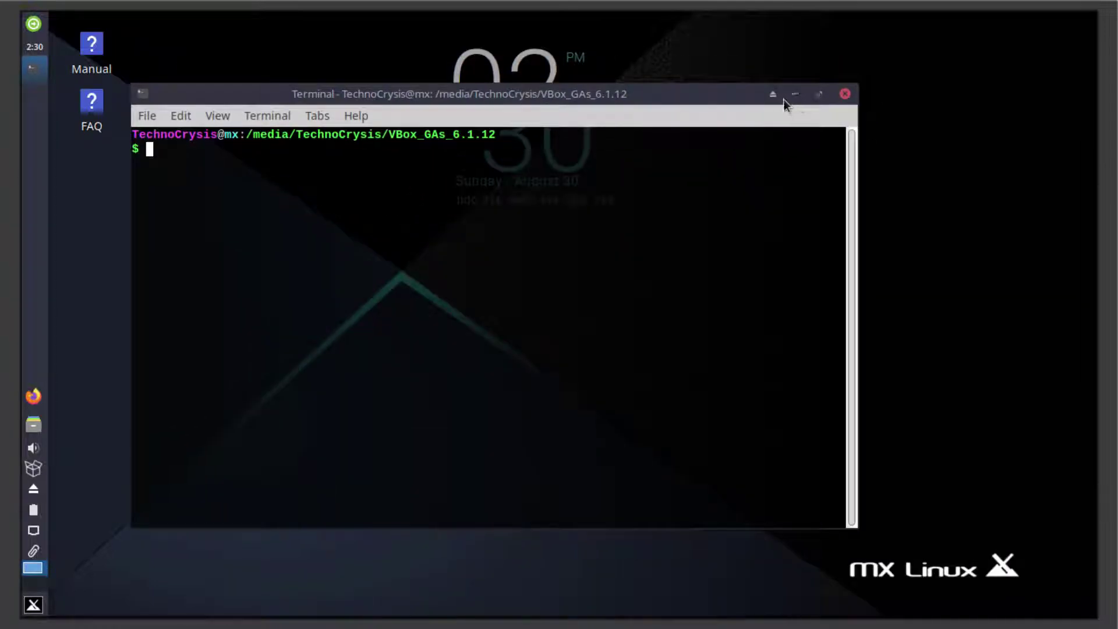
left_click(818, 95)
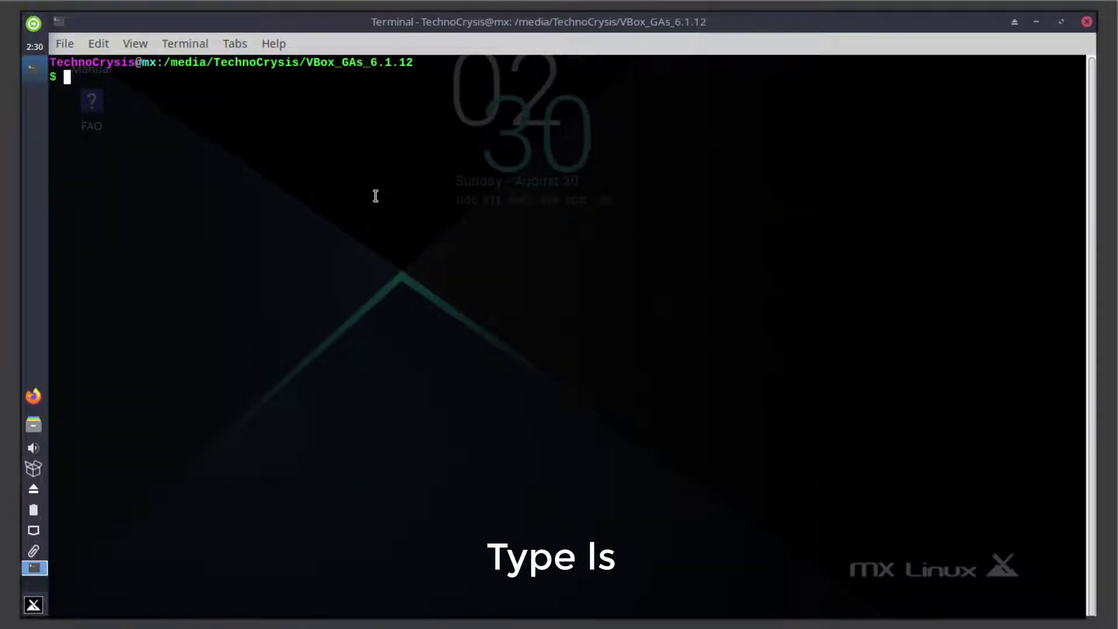
key("Return")
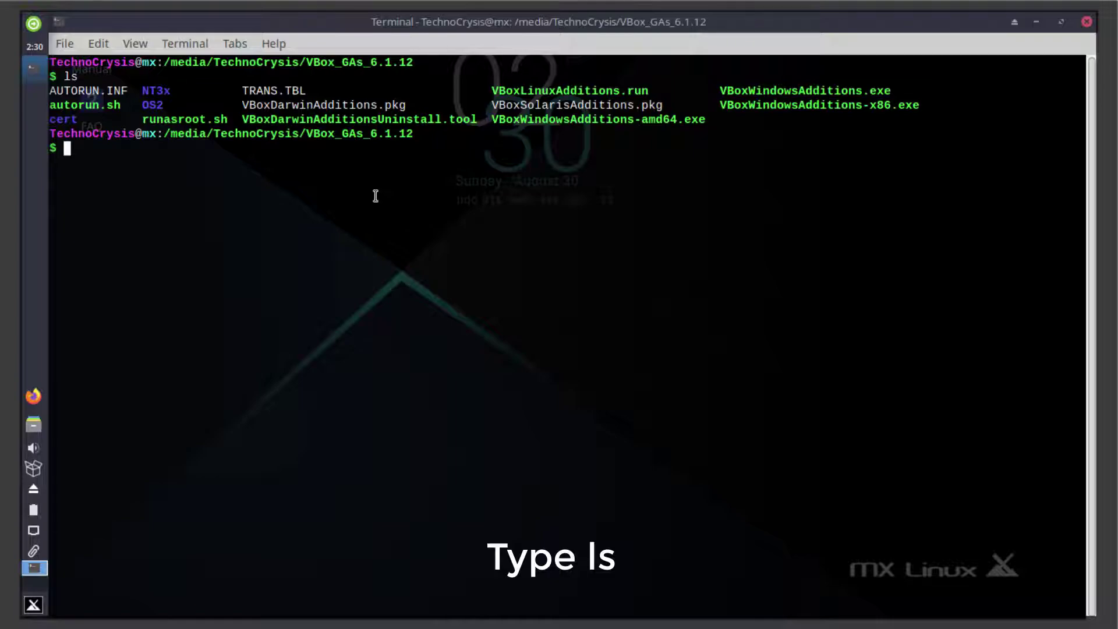
Copy the VBoxLinuxAdditions.run name and run sudo ./VBoxLinuxAdditions.run
left_click_drag(486, 91, 658, 91)
right_click(638, 90)
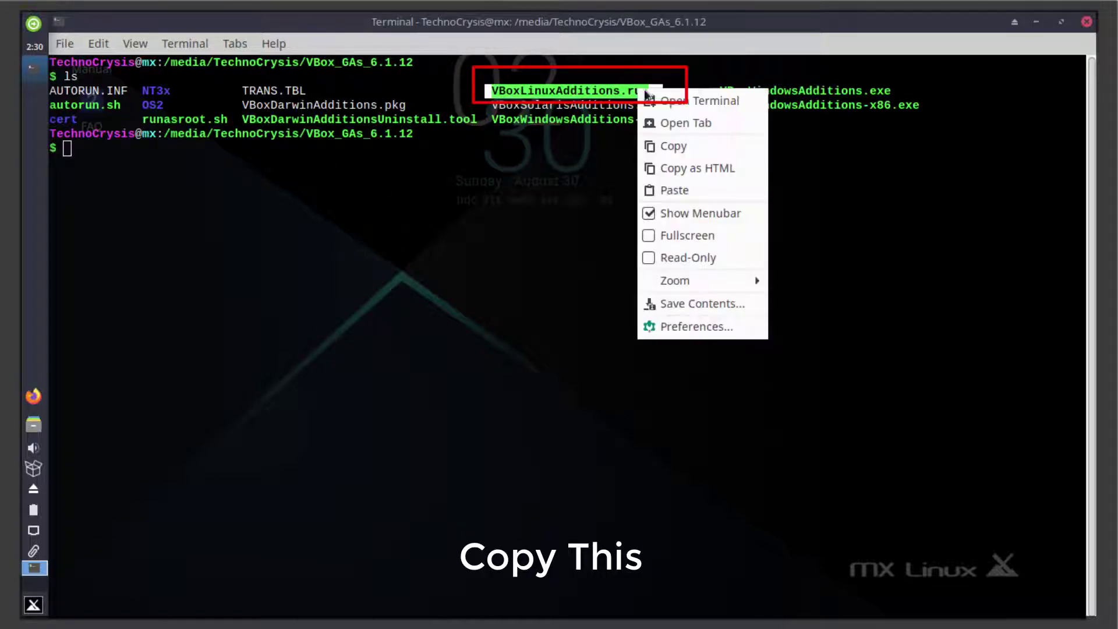
left_click(670, 146)
left_click(84, 154)
type("sudo ./")
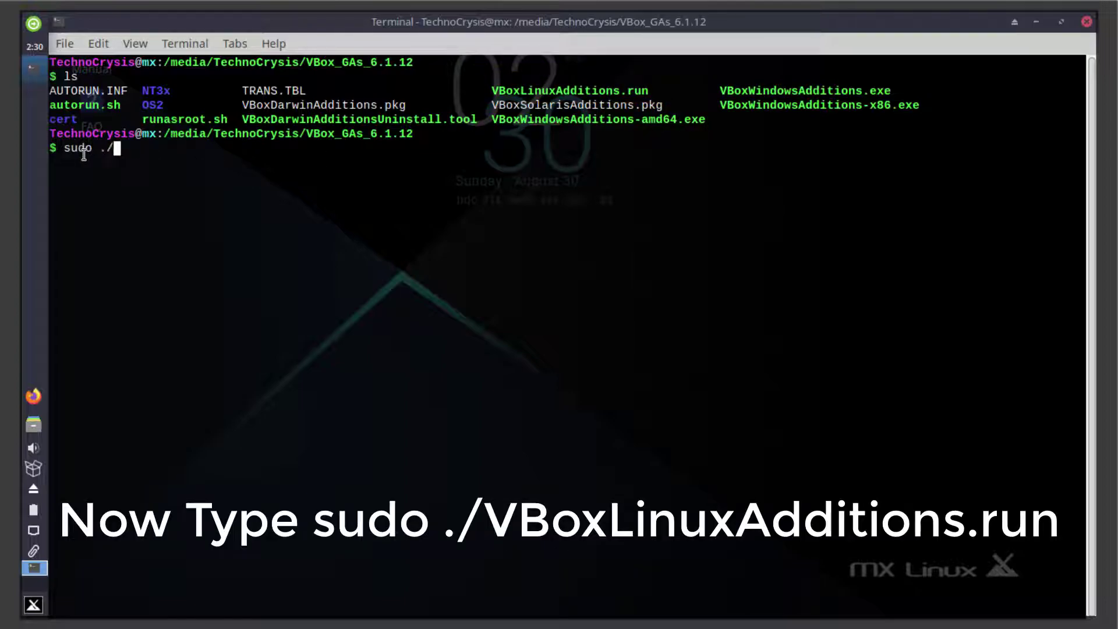
right_click(116, 156)
left_click(166, 255)
key("Return")
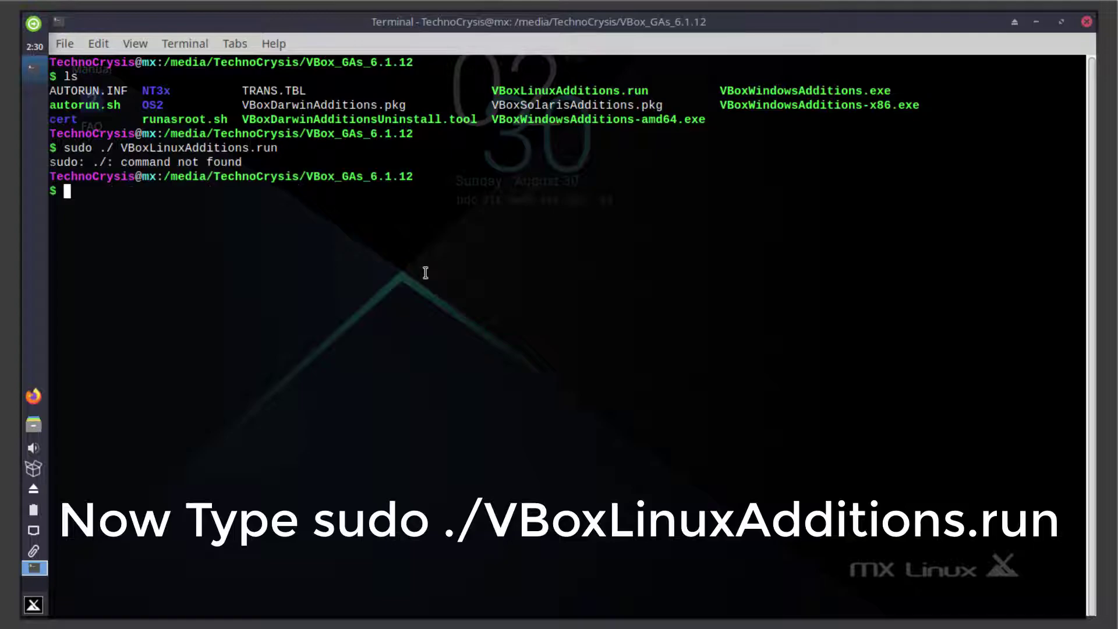
Remove the stray space before the file name and rerun the installer command
key("Up")
key("Left")
key("Left")
key("Left")
key("Left")
key("Left")
key("Left")
key("Left")
key("Left")
key("Left")
key("Left")
key("Left")
key("Left")
key("Left")
key("Left")
key("Left")
key("Left")
key("Left")
key("Left")
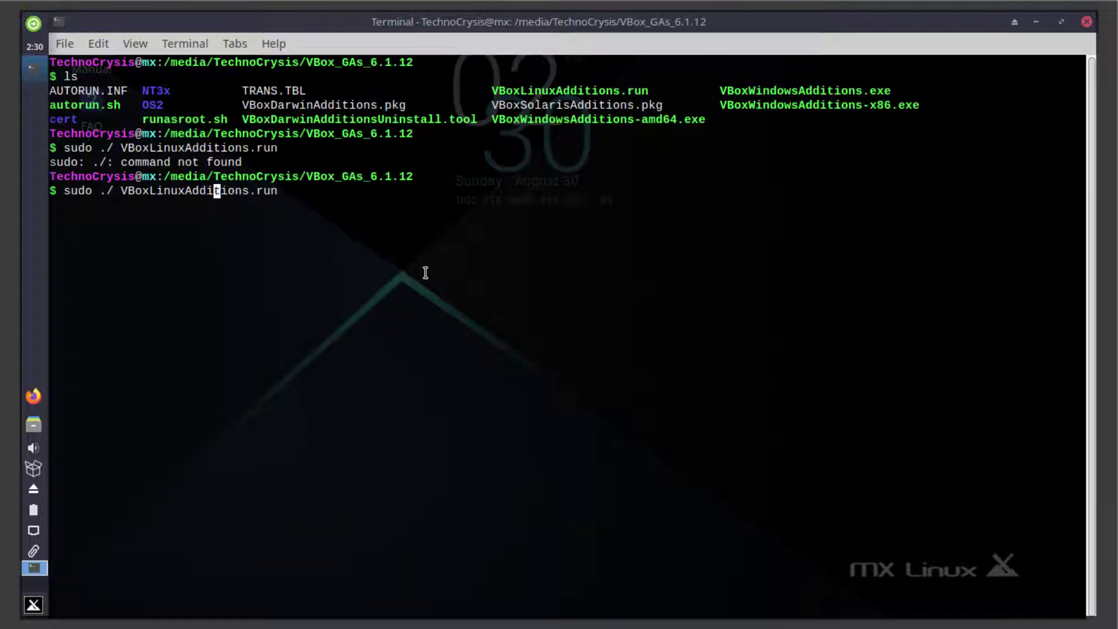
key("Left")
key("BackSpace")
key("Return")
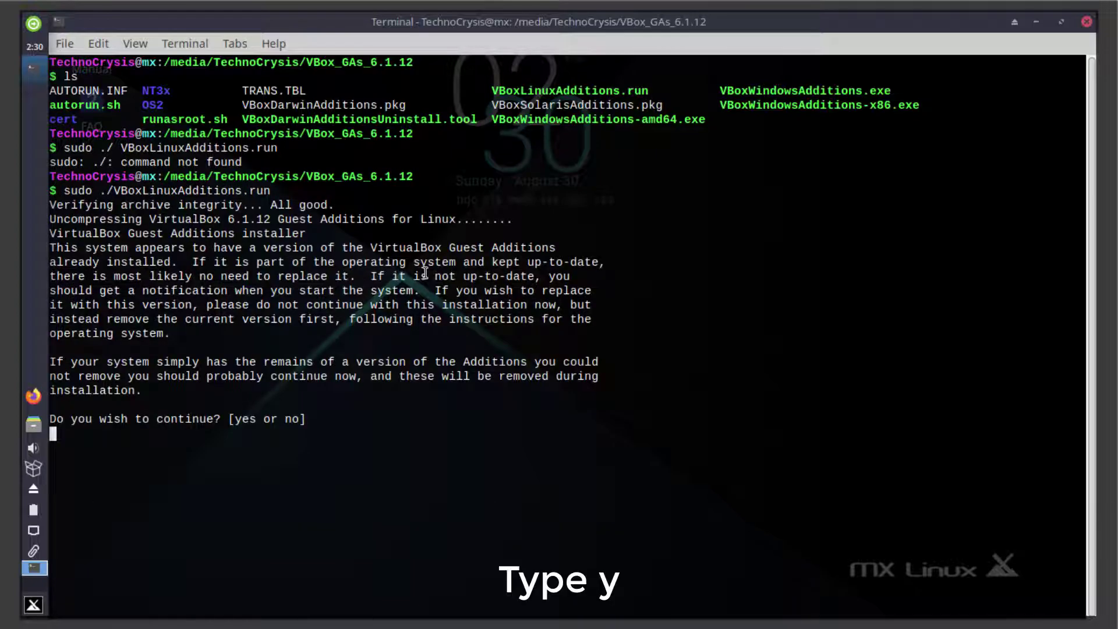
Answer y to continue the Guest Additions install, then restart with sudo reboot
type("y")
key("Return")
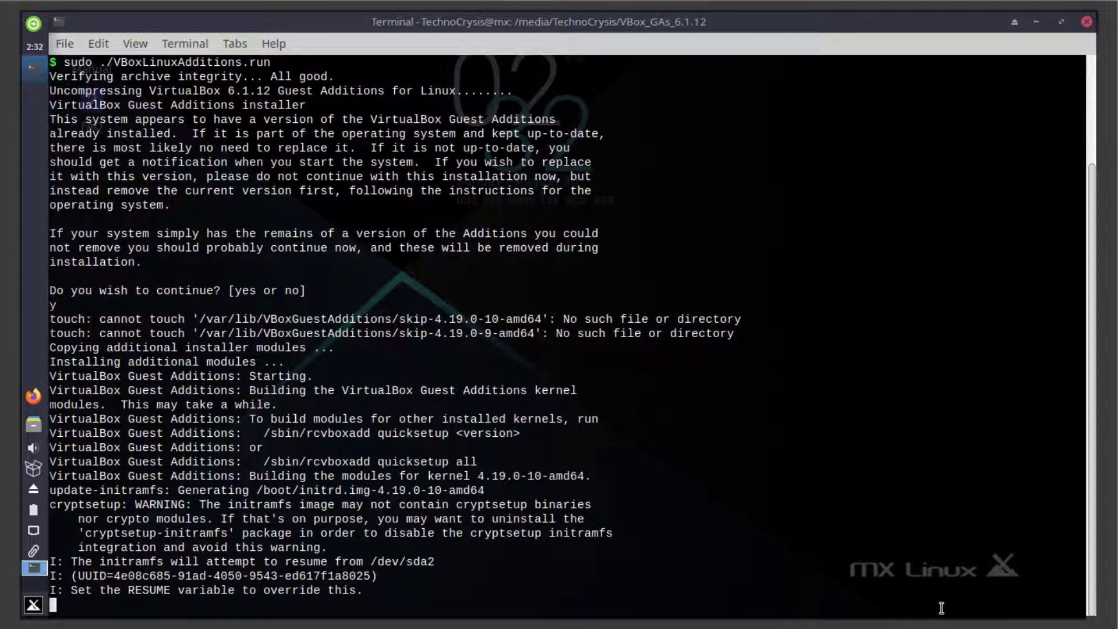
type("re")
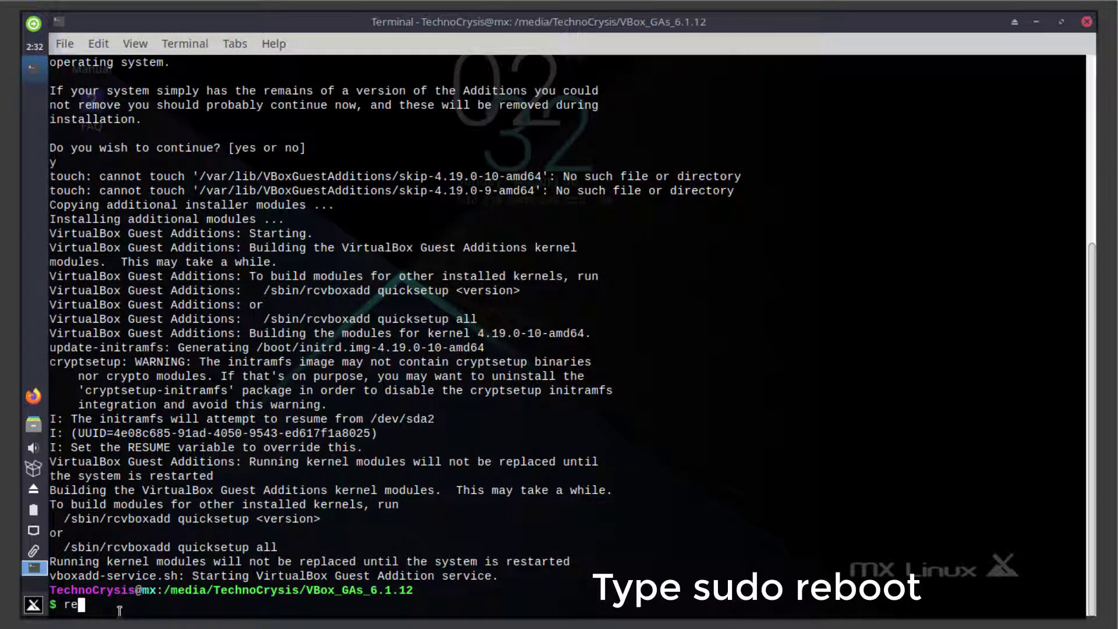
type("boot")
key("Return")
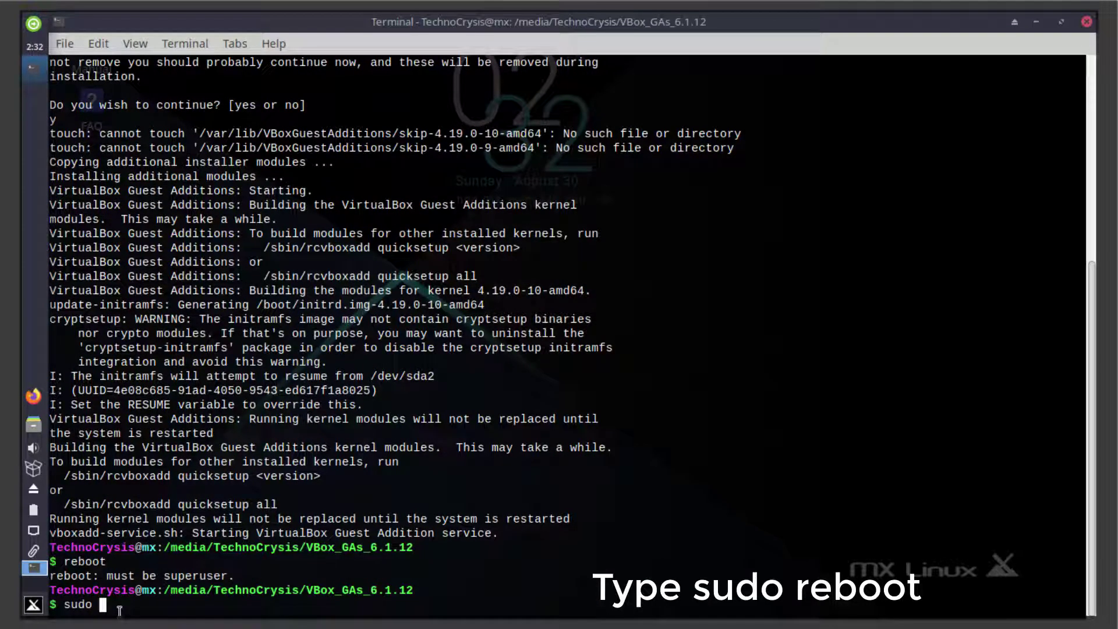
type("sudo reboot")
key("Return")
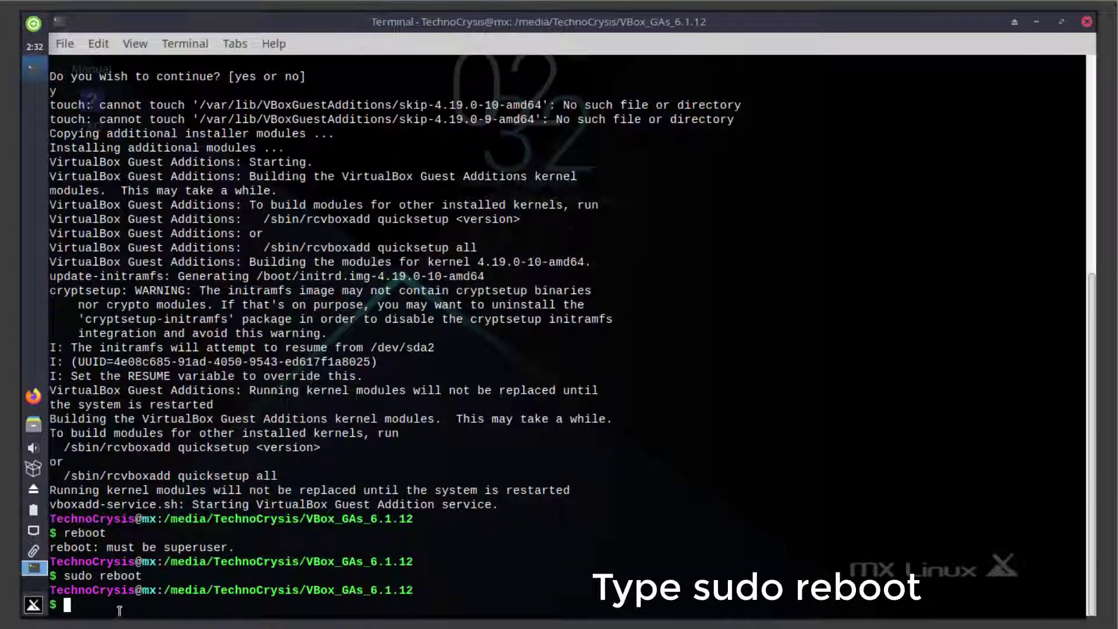